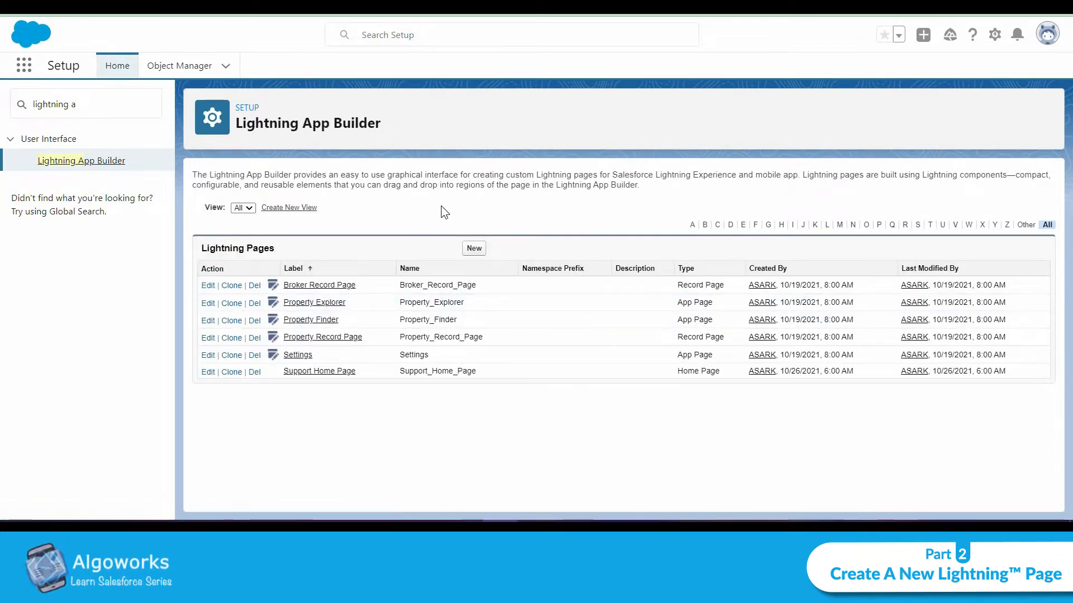
Start creating a new Lightning page of type Record Page.
{"action": "left_click", "coordinate": [474, 249]}
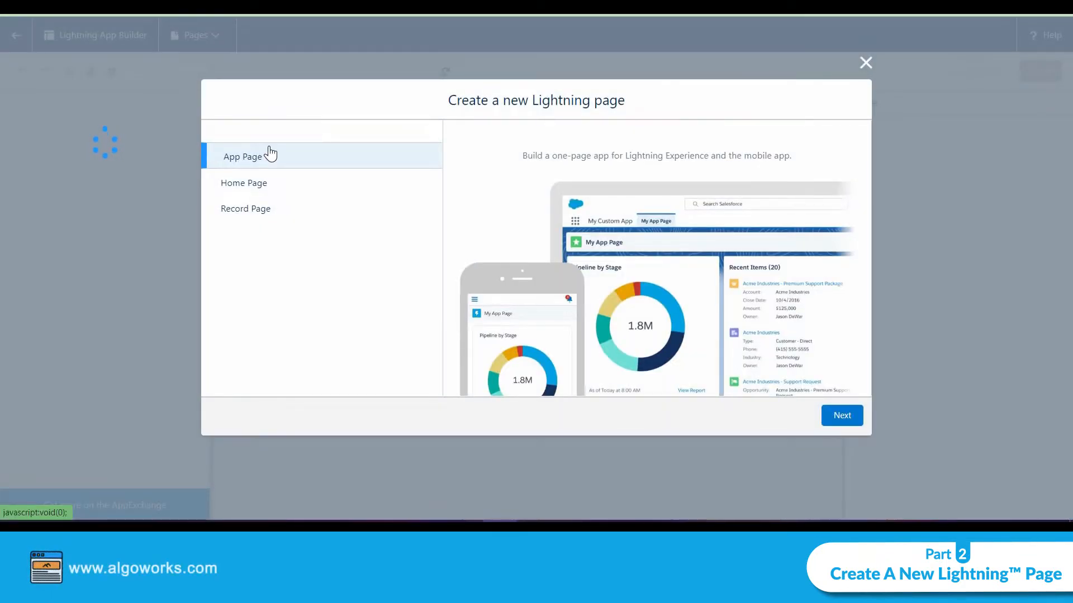
{"action": "left_click", "coordinate": [261, 212]}
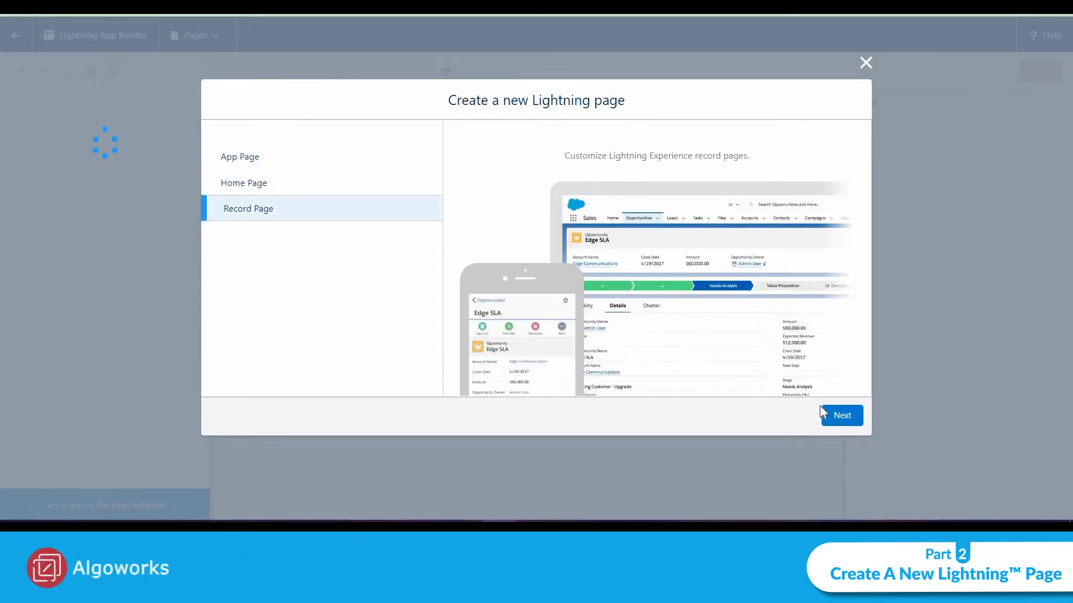
{"action": "left_click", "coordinate": [837, 418]}
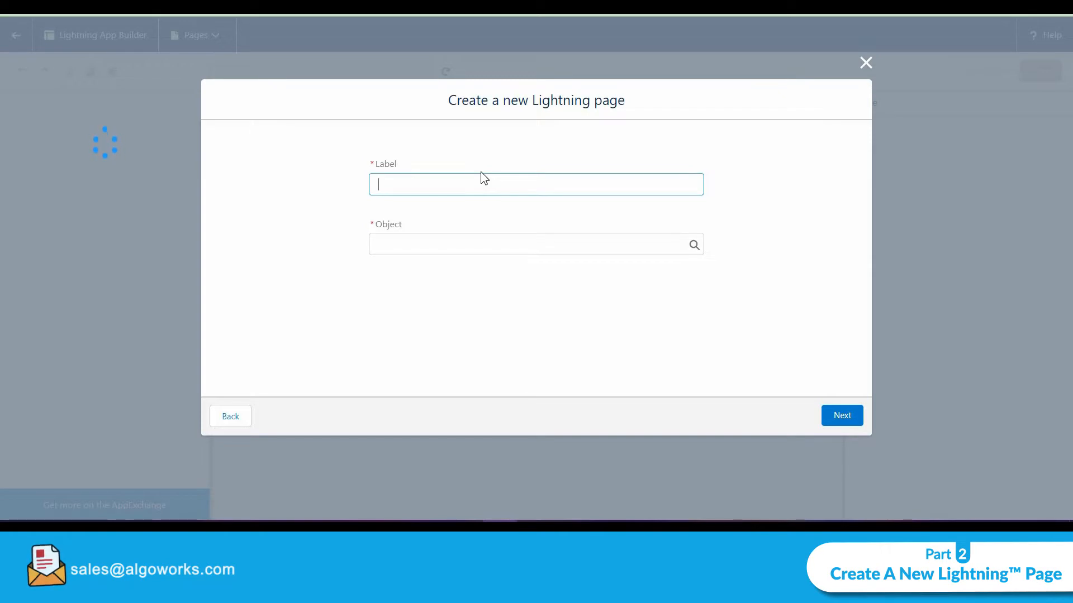
Enter Lead_record_new as the page label.
{"action": "type", "text": "Lead"}
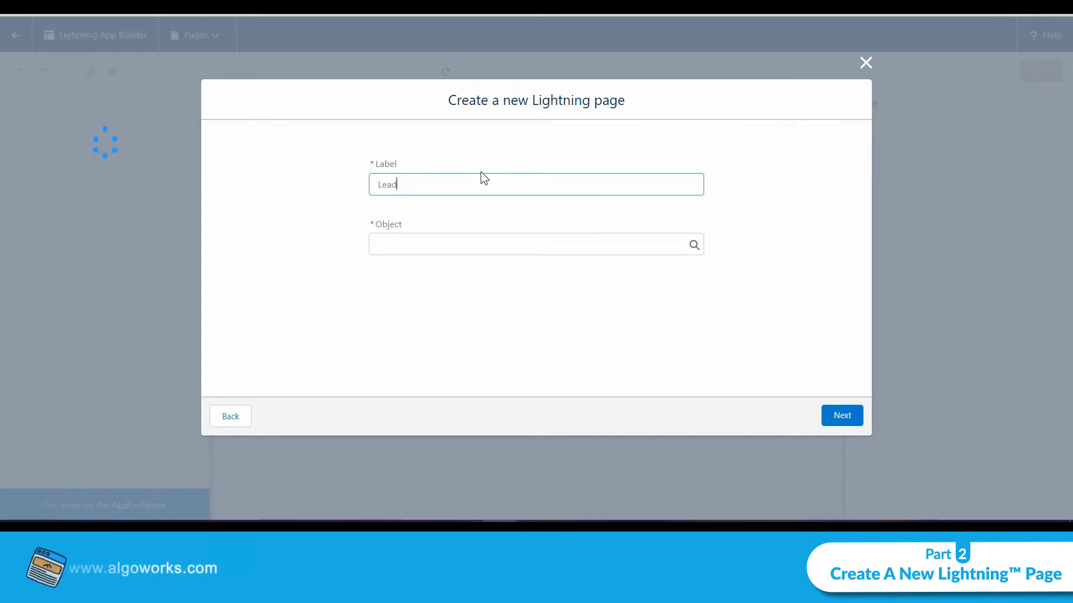
{"action": "type", "text": "_record"}
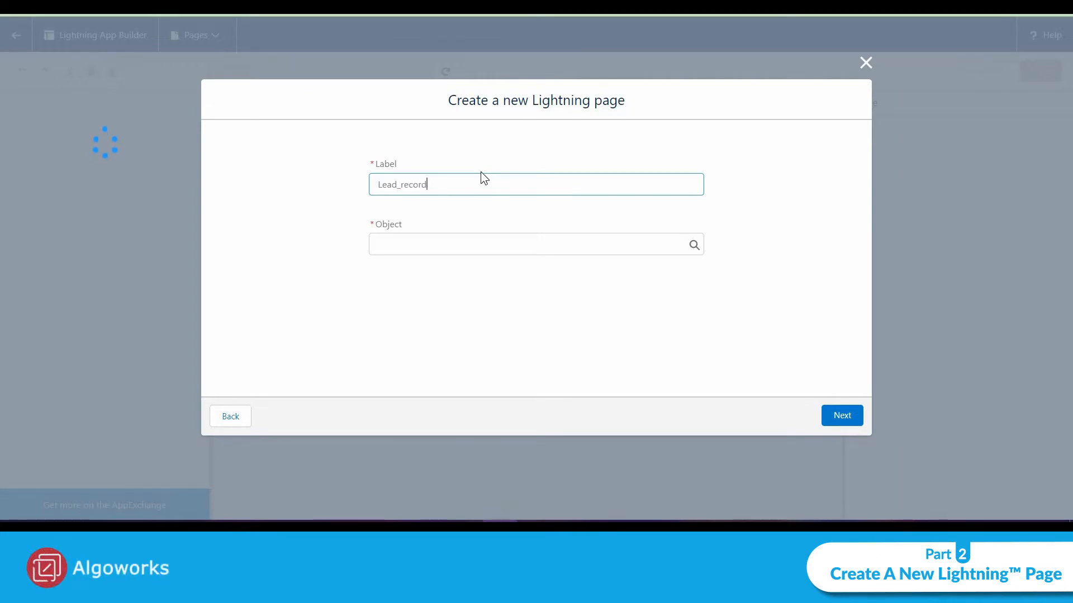
{"action": "type", "text": "_new"}
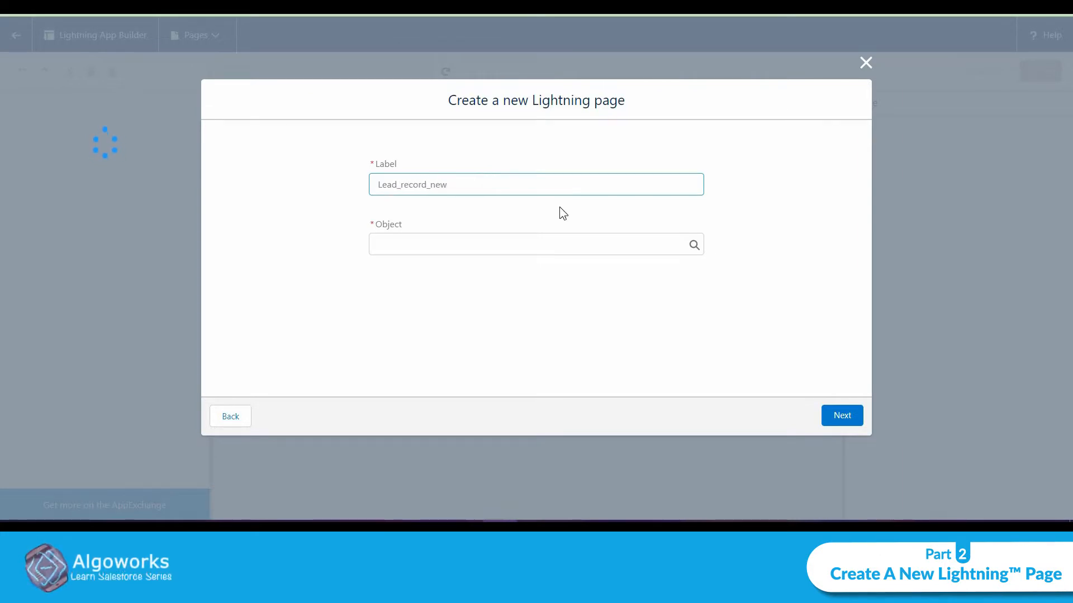
{"action": "left_click", "coordinate": [786, 307]}
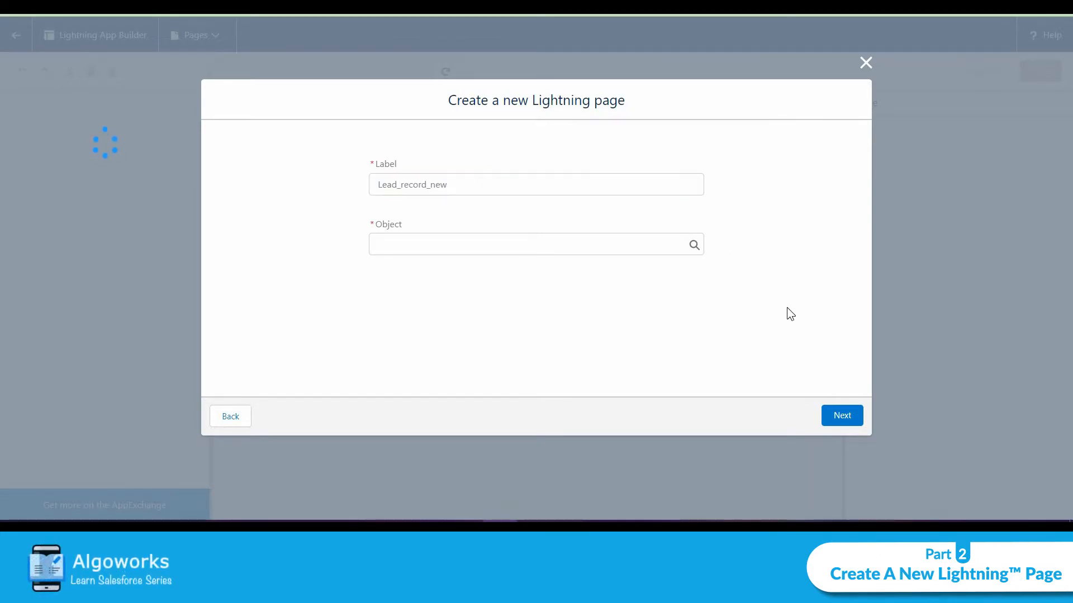
Set the page's object to Lead and continue to template selection.
{"action": "left_click", "coordinate": [658, 253]}
{"action": "scroll", "coordinate": [657, 319], "scroll_direction": "down", "scroll_amount": 3}
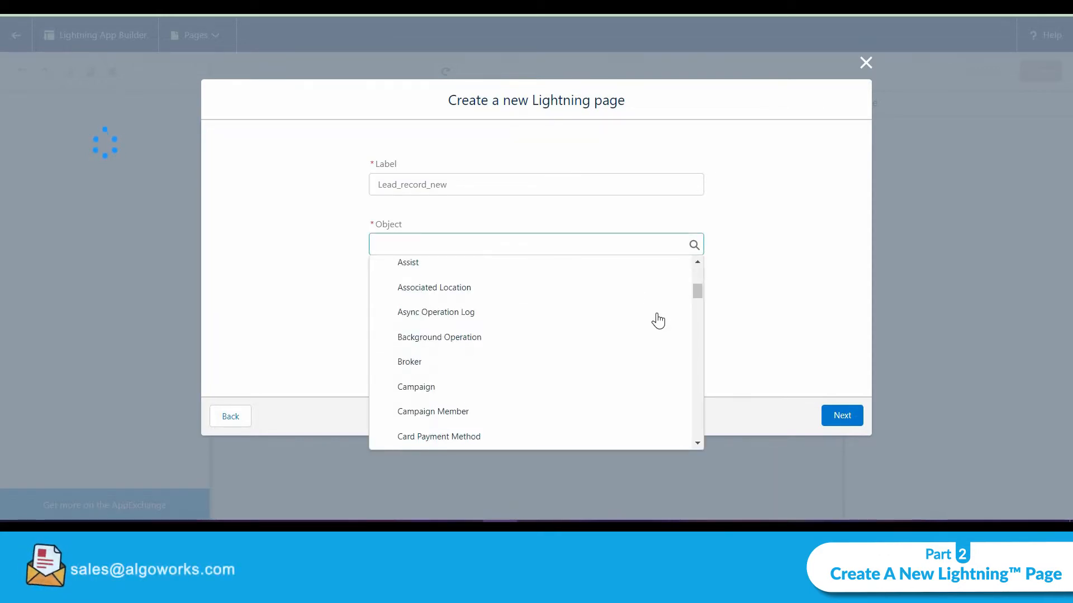
{"action": "scroll", "coordinate": [657, 320], "scroll_direction": "down", "scroll_amount": 3}
{"action": "type", "text": "la"}
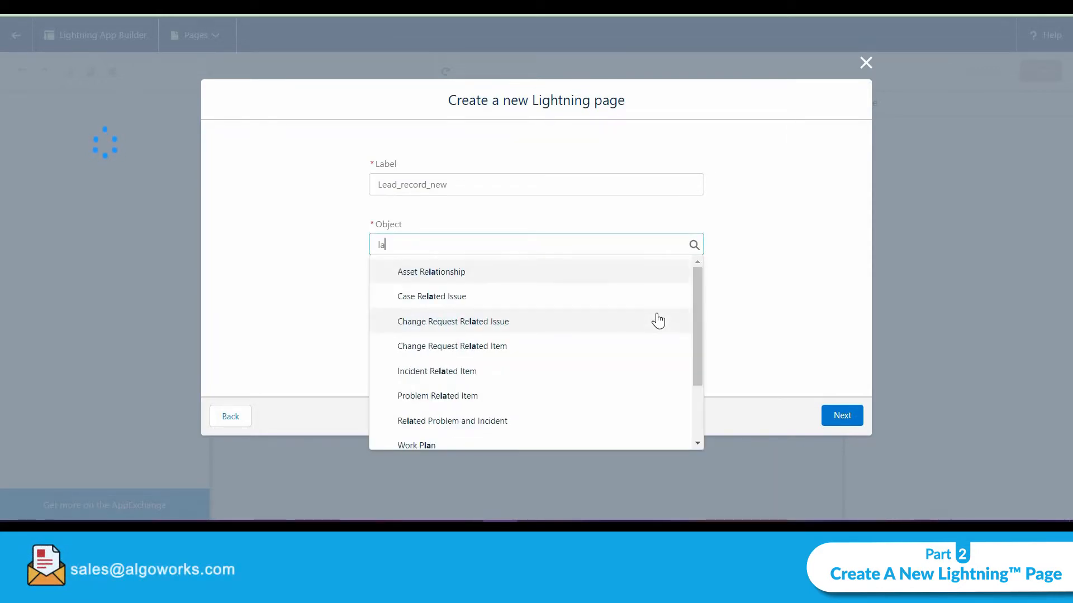
{"action": "key", "text": "BackSpace"}
{"action": "type", "text": "ead"}
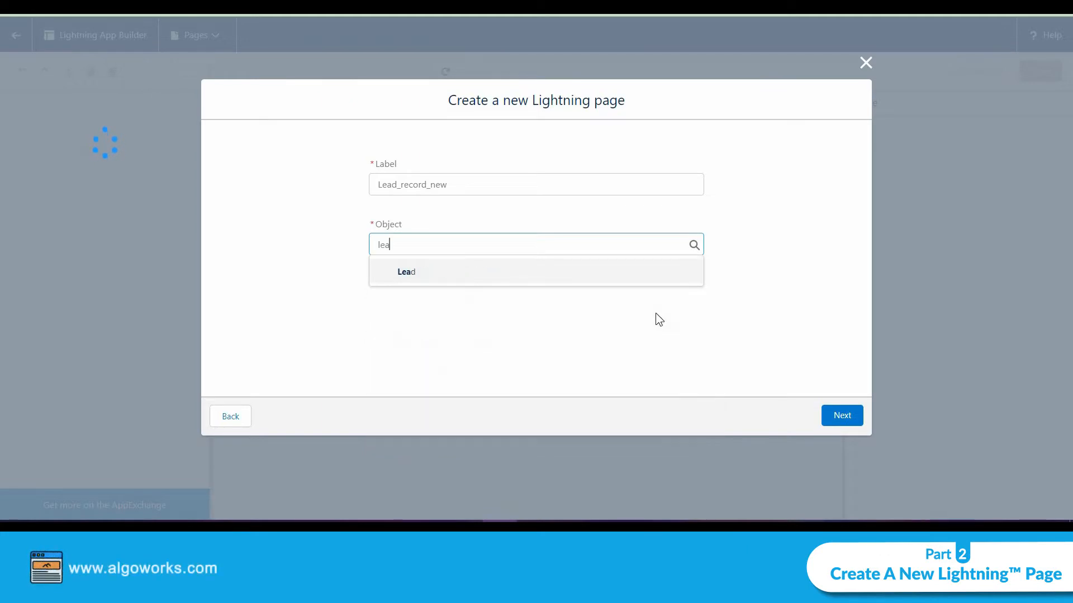
{"action": "key", "text": "Return"}
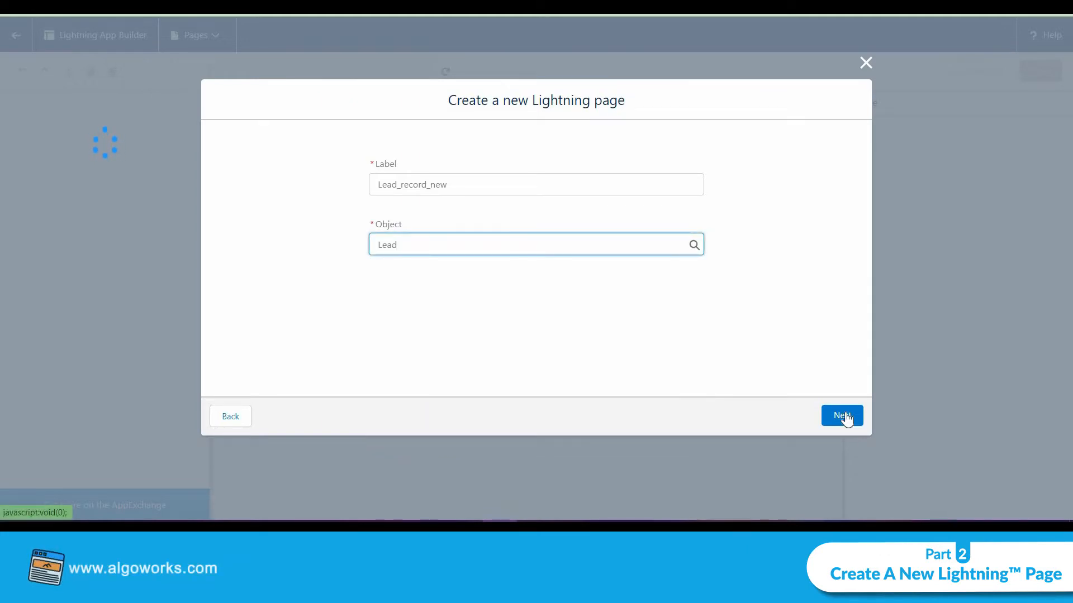
{"action": "left_click", "coordinate": [841, 417]}
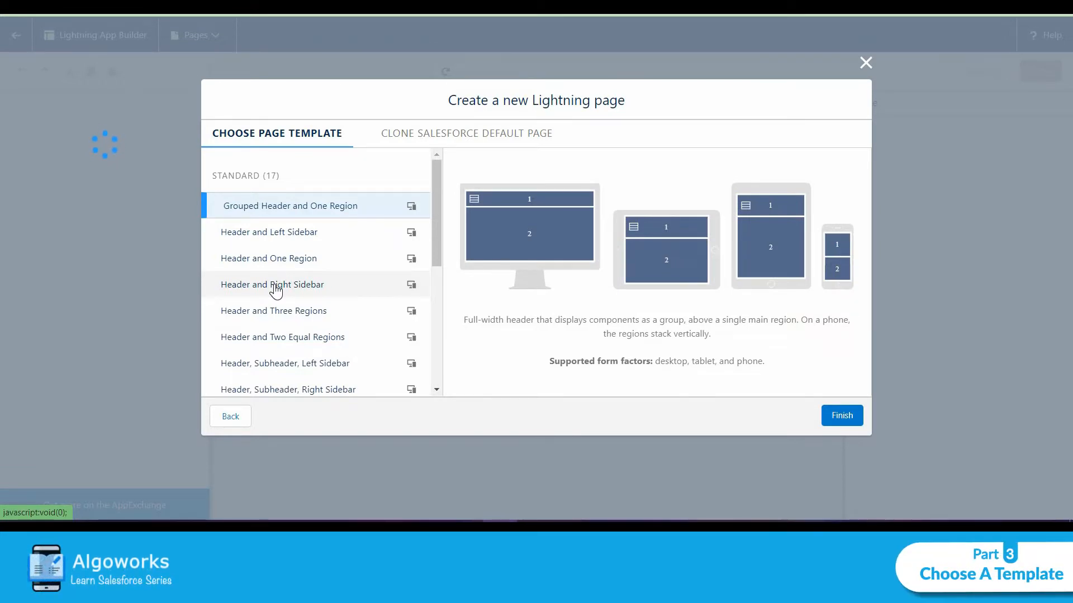
Choose the Header, Subheader, Right Sidebar template and finish creating the page.
{"action": "scroll", "coordinate": [289, 251], "scroll_direction": "down", "scroll_amount": 5}
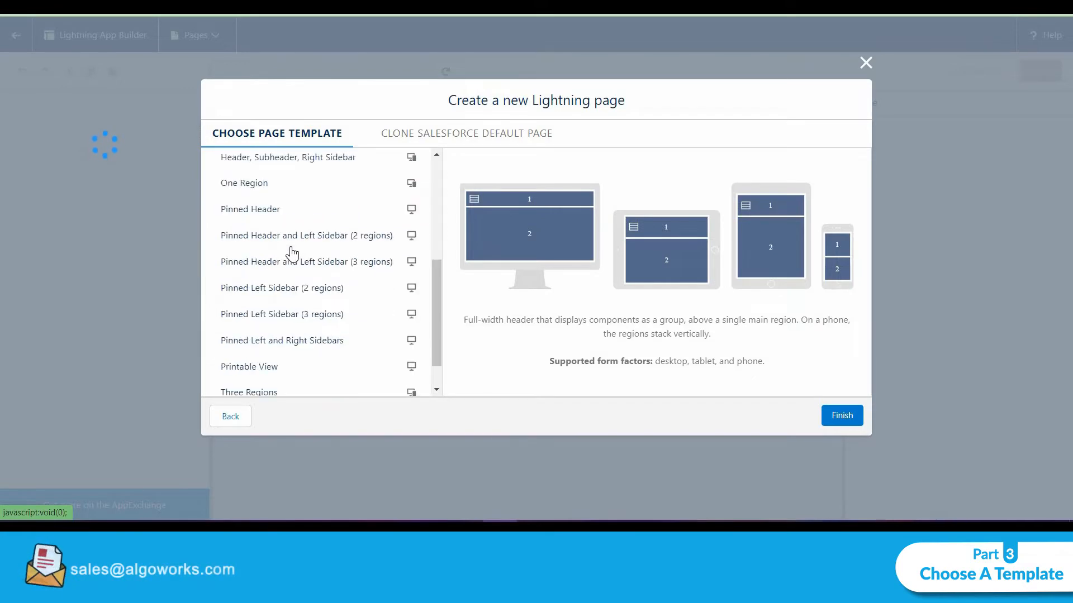
{"action": "scroll", "coordinate": [289, 251], "scroll_direction": "up", "scroll_amount": 5}
{"action": "left_click", "coordinate": [292, 362]}
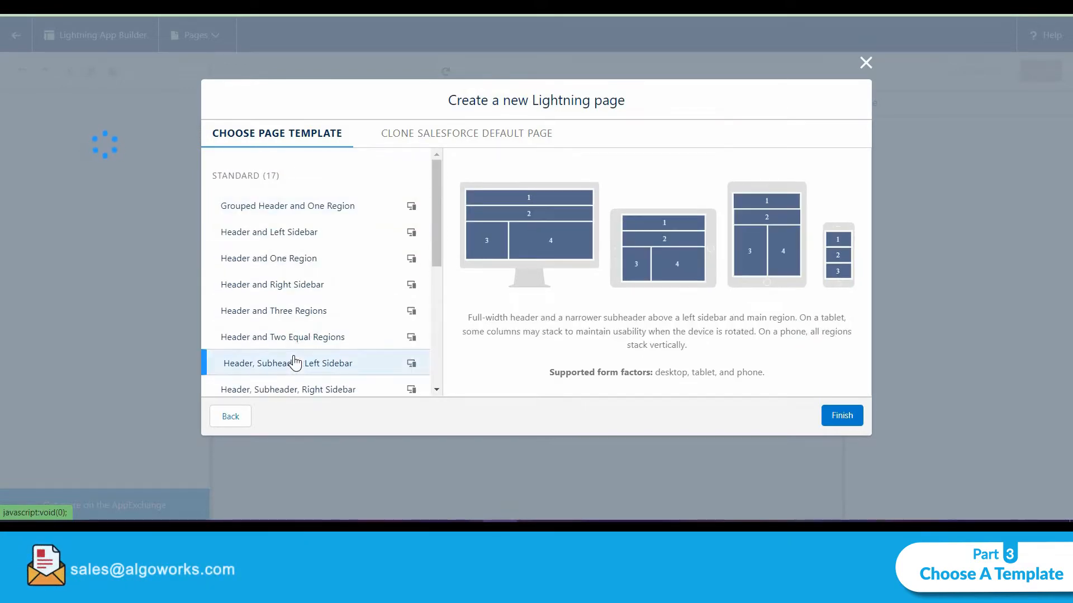
{"action": "scroll", "coordinate": [295, 363], "scroll_direction": "down", "scroll_amount": 4}
{"action": "scroll", "coordinate": [295, 363], "scroll_direction": "up", "scroll_amount": 4}
{"action": "left_click", "coordinate": [304, 385]}
{"action": "scroll", "coordinate": [296, 279], "scroll_direction": "down", "scroll_amount": 3}
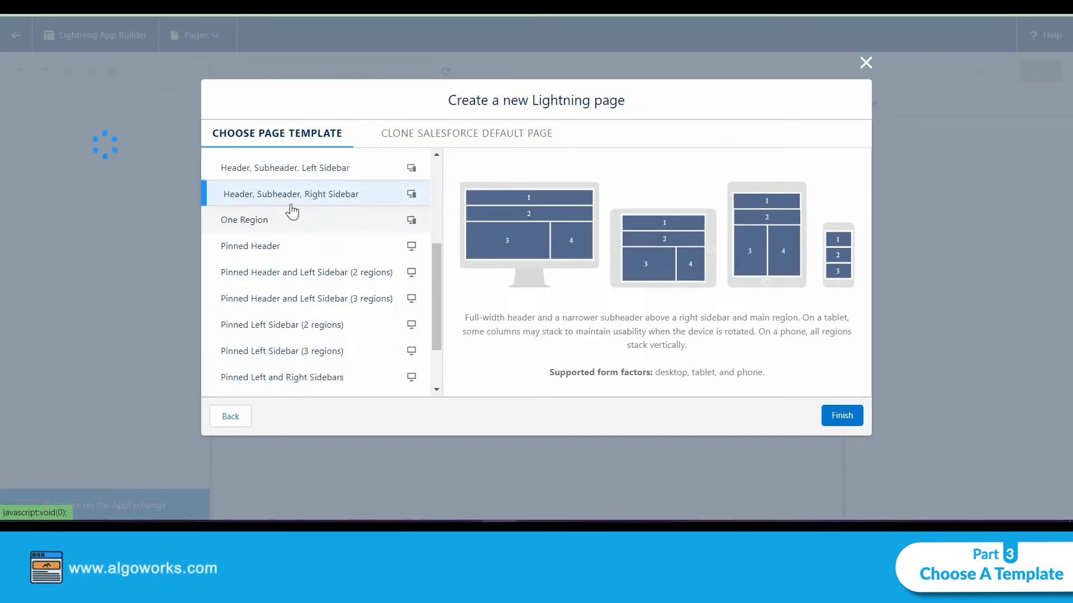
{"action": "scroll", "coordinate": [324, 204], "scroll_direction": "up", "scroll_amount": 3}
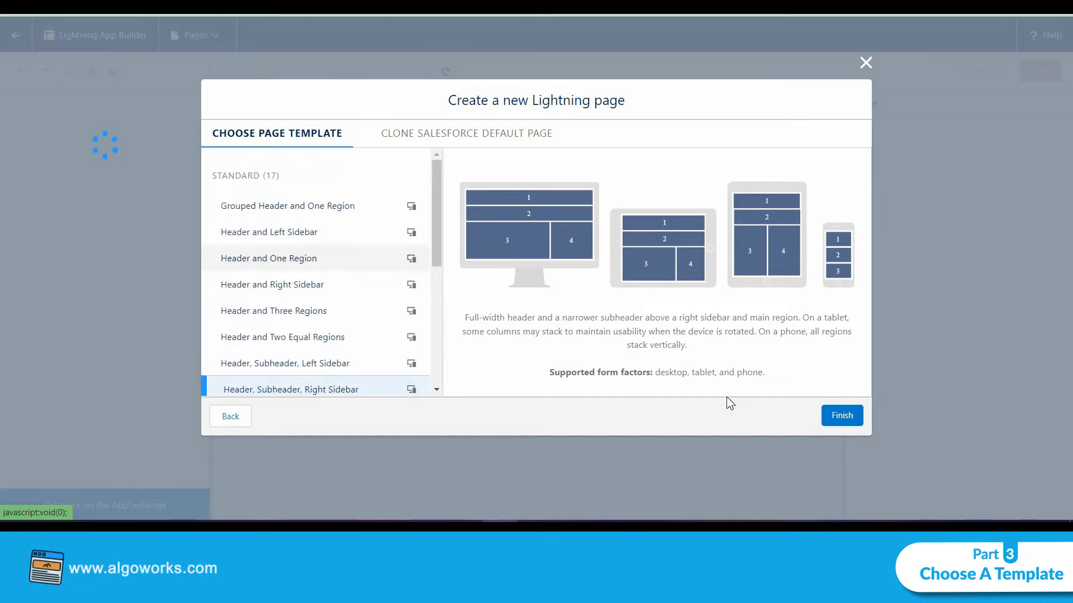
{"action": "left_click", "coordinate": [848, 420]}
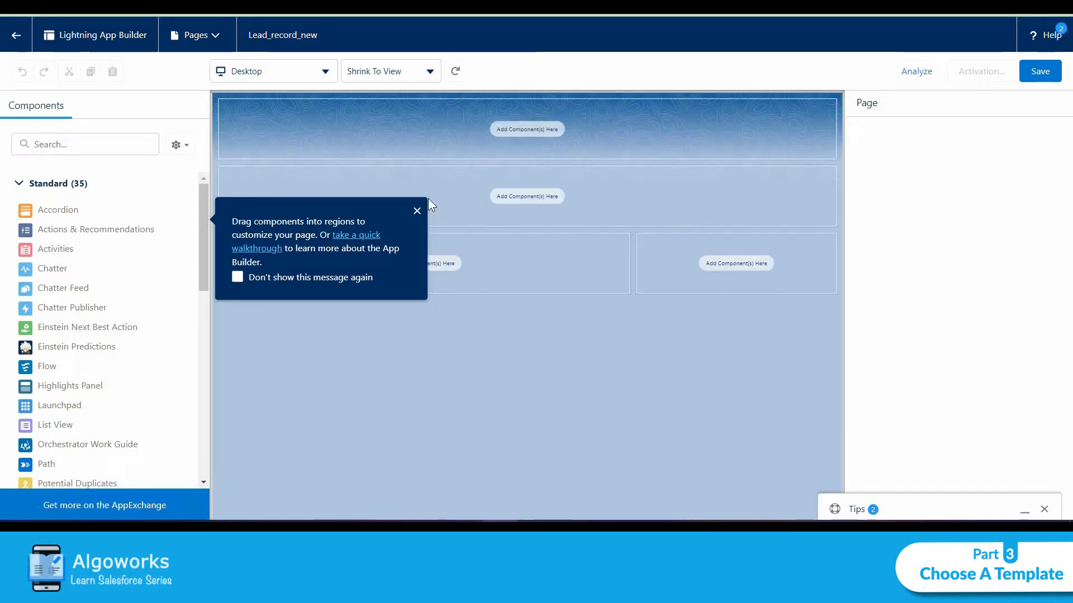
Dismiss the tip and add a Highlights Panel component to the header region.
{"action": "left_click", "coordinate": [416, 211]}
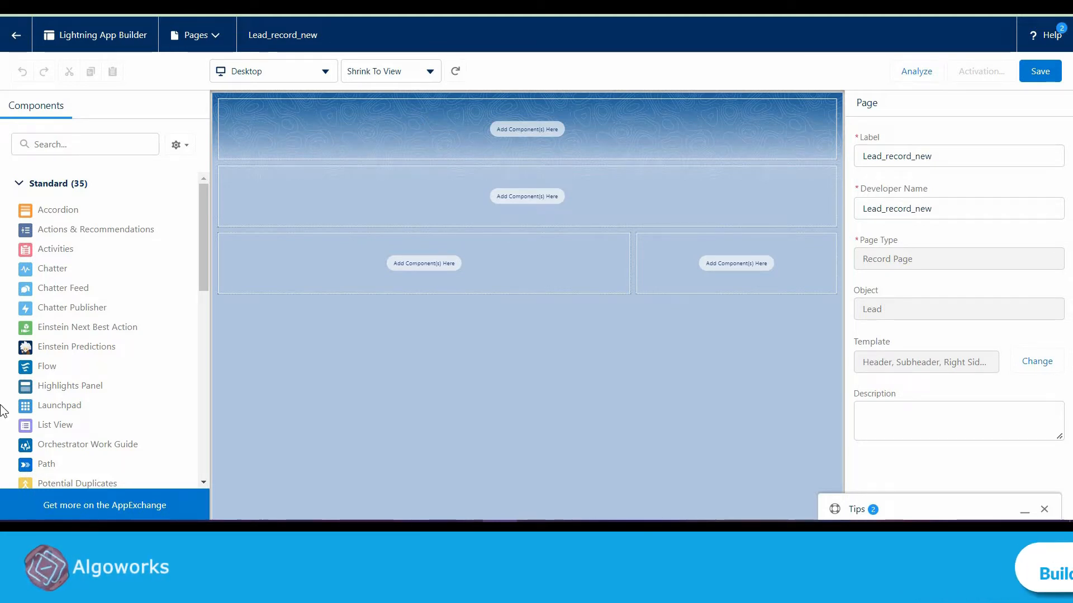
{"action": "left_click_drag", "start_coordinate": [64, 386], "coordinate": [313, 134]}
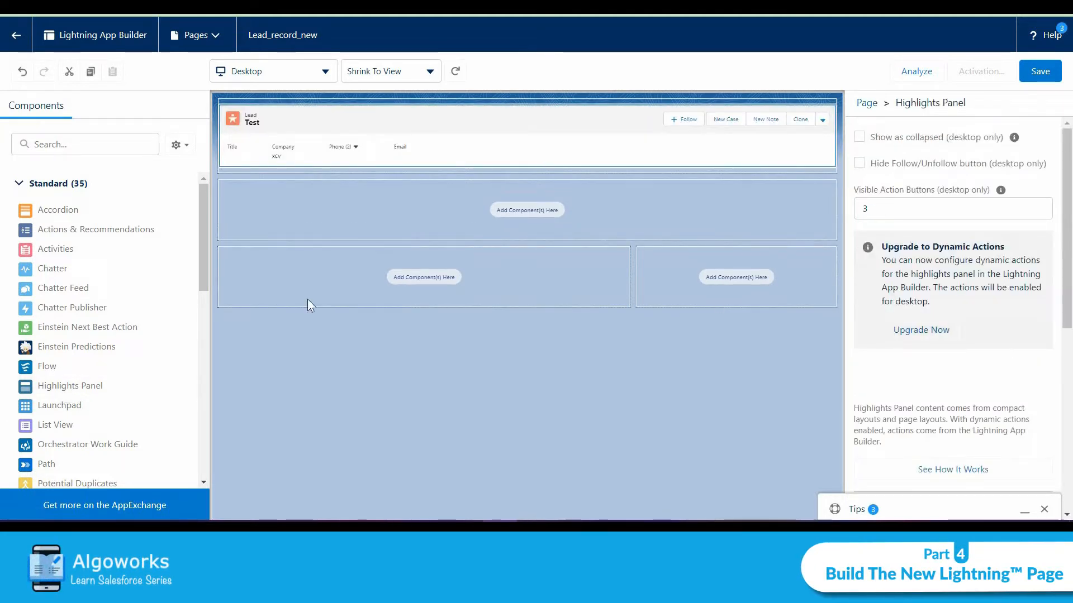
{"action": "left_click", "coordinate": [291, 225]}
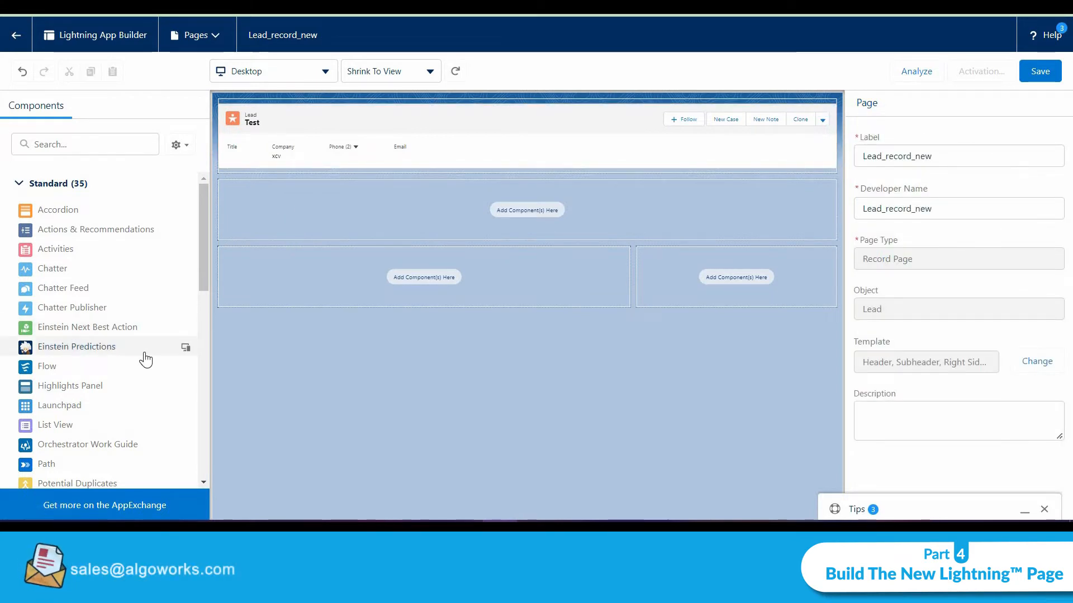
Add a Path component to the subheader region.
{"action": "scroll", "coordinate": [189, 256], "scroll_direction": "down", "scroll_amount": 6}
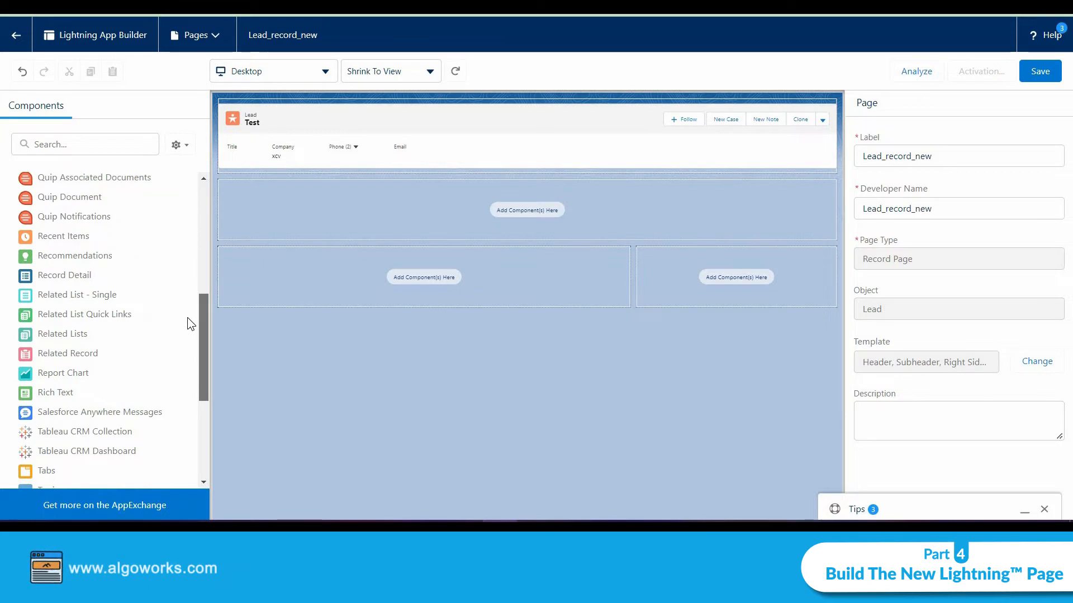
{"action": "scroll", "coordinate": [173, 287], "scroll_direction": "up", "scroll_amount": 3}
{"action": "left_click_drag", "start_coordinate": [75, 296], "coordinate": [343, 208]}
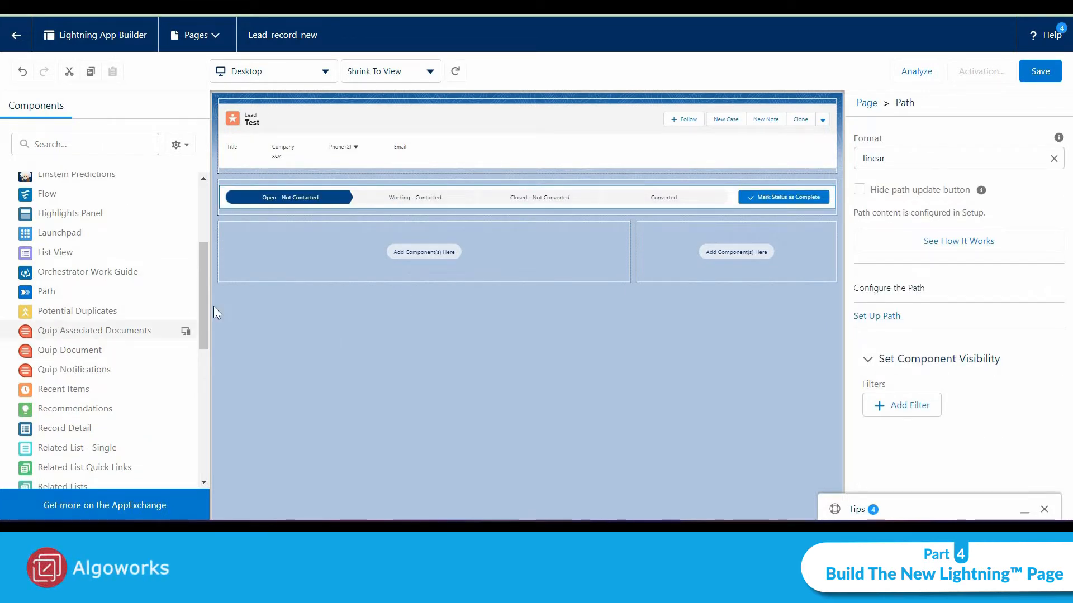
Add a Tabs component to both the main region and the right sidebar.
{"action": "left_click_drag", "start_coordinate": [206, 311], "coordinate": [206, 359]}
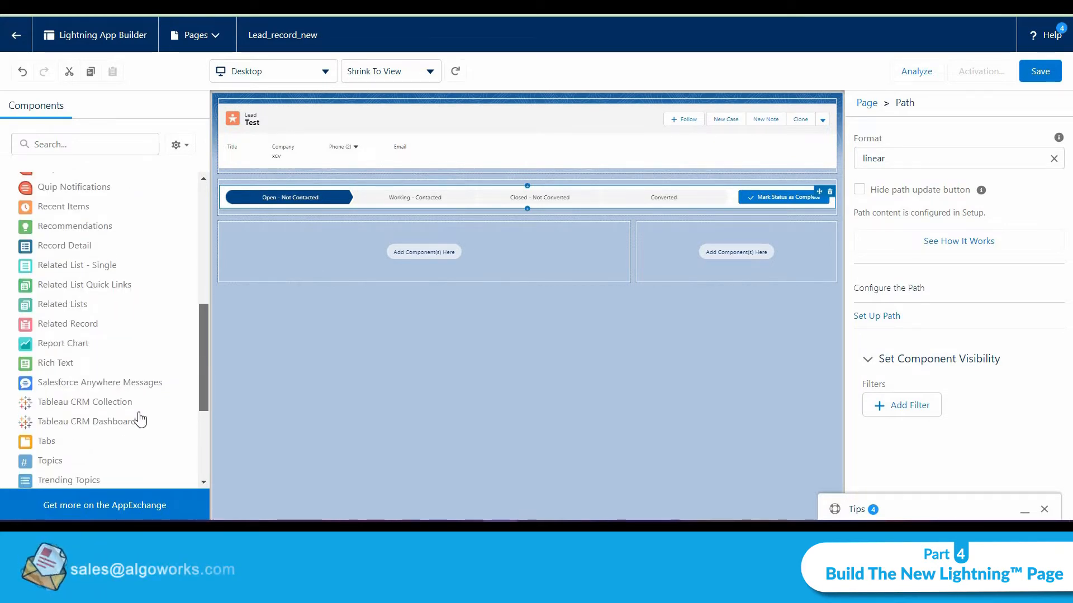
{"action": "left_click_drag", "start_coordinate": [56, 447], "coordinate": [388, 236]}
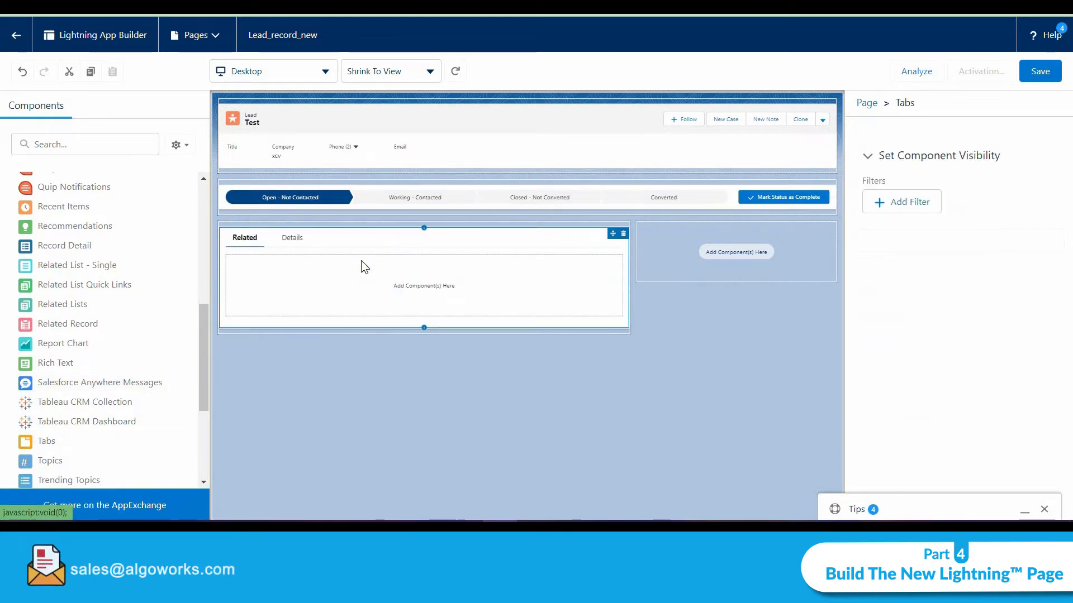
{"action": "left_click_drag", "start_coordinate": [55, 442], "coordinate": [719, 239]}
{"action": "left_click", "coordinate": [349, 252]}
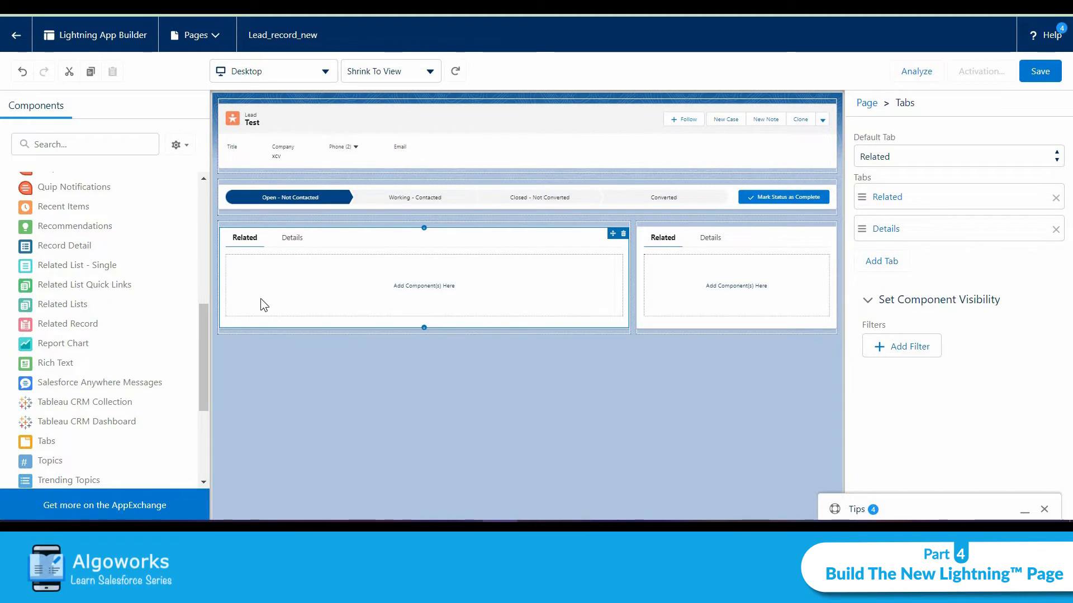
Add a Related Lists component to the Related tab of the main region's tabs.
{"action": "left_click_drag", "start_coordinate": [203, 385], "coordinate": [195, 349]}
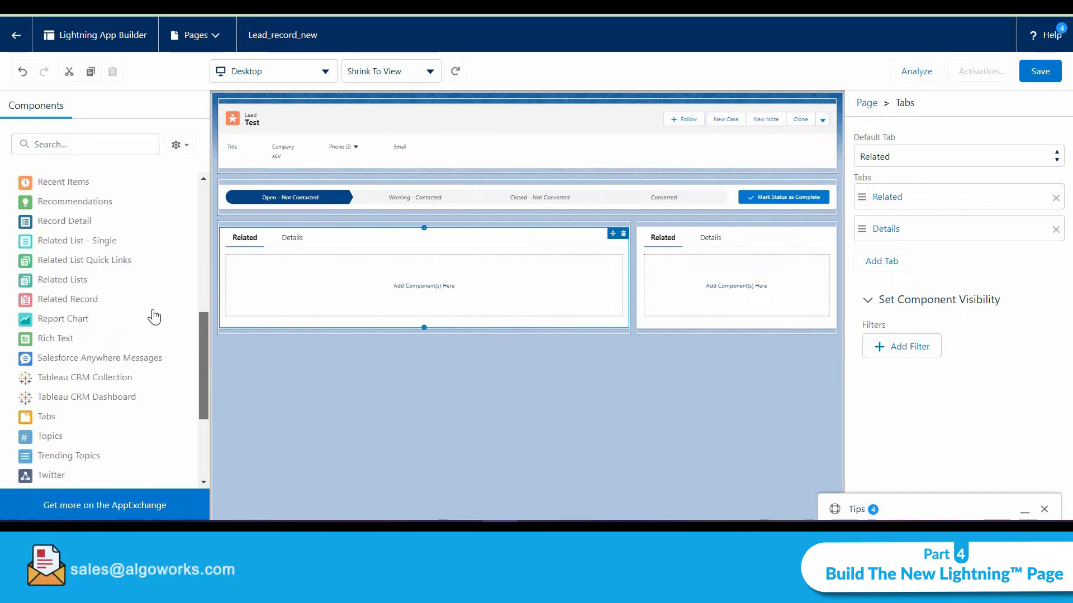
{"action": "left_click_drag", "start_coordinate": [63, 279], "coordinate": [248, 317]}
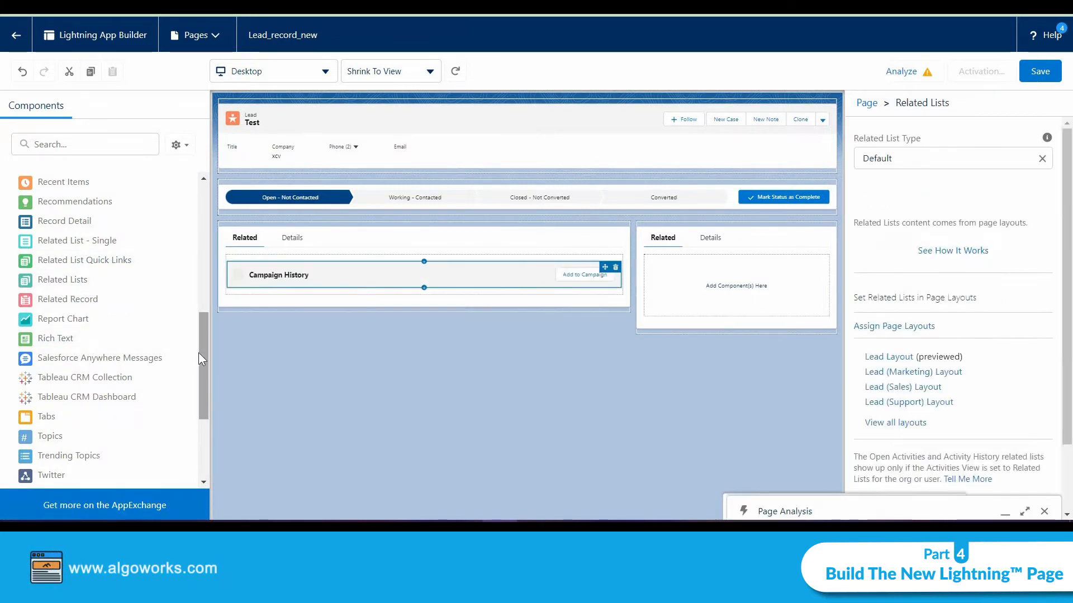
Add Potential Duplicates above the related lists and close the page analysis panel.
{"action": "left_click_drag", "start_coordinate": [198, 353], "coordinate": [199, 293]}
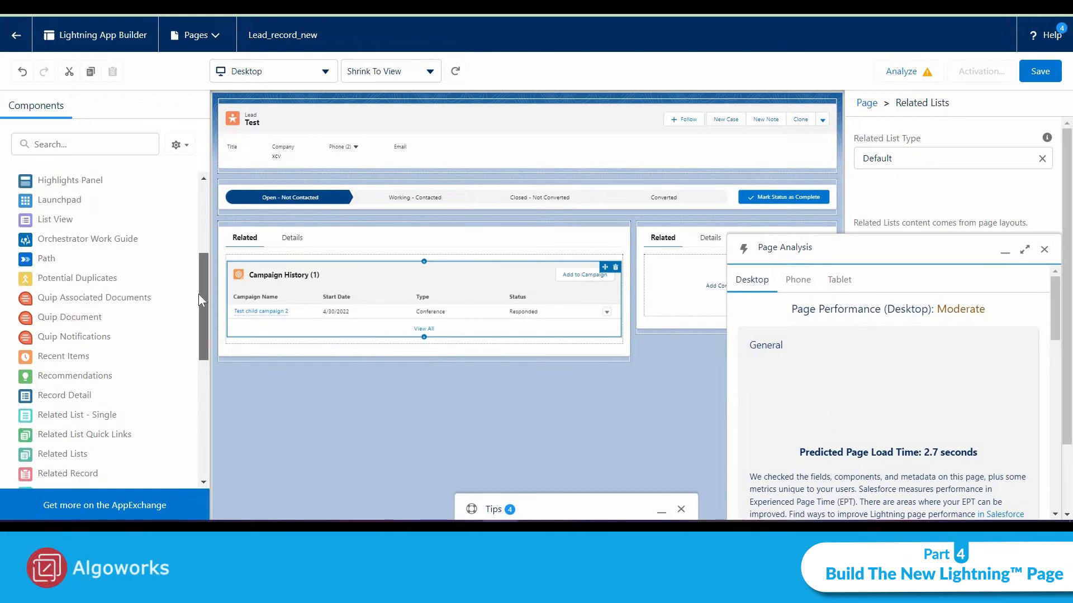
{"action": "left_click_drag", "start_coordinate": [78, 277], "coordinate": [301, 261]}
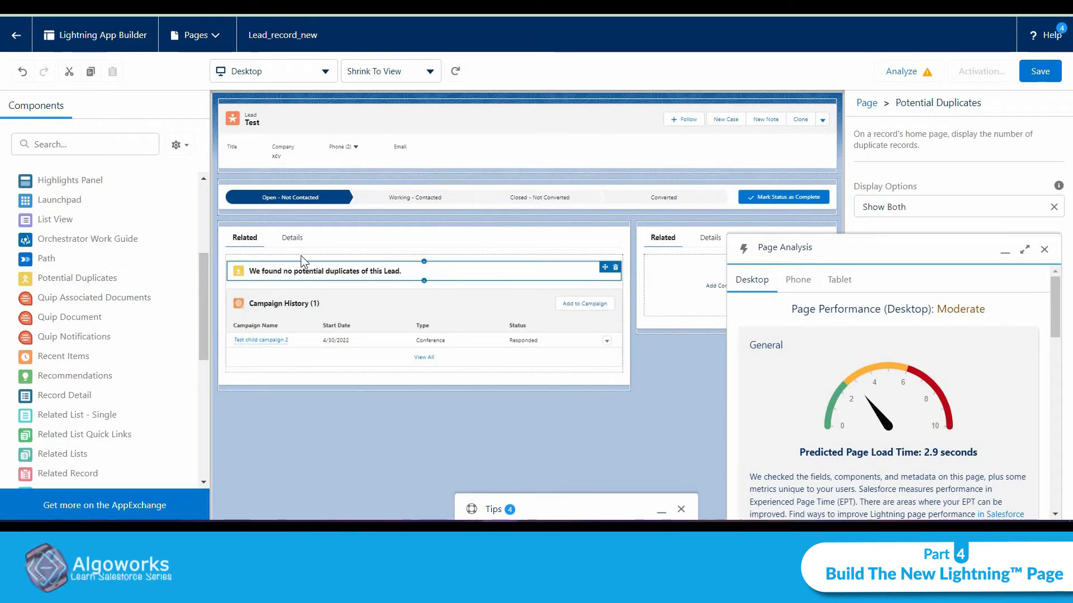
{"action": "left_click", "coordinate": [1044, 250]}
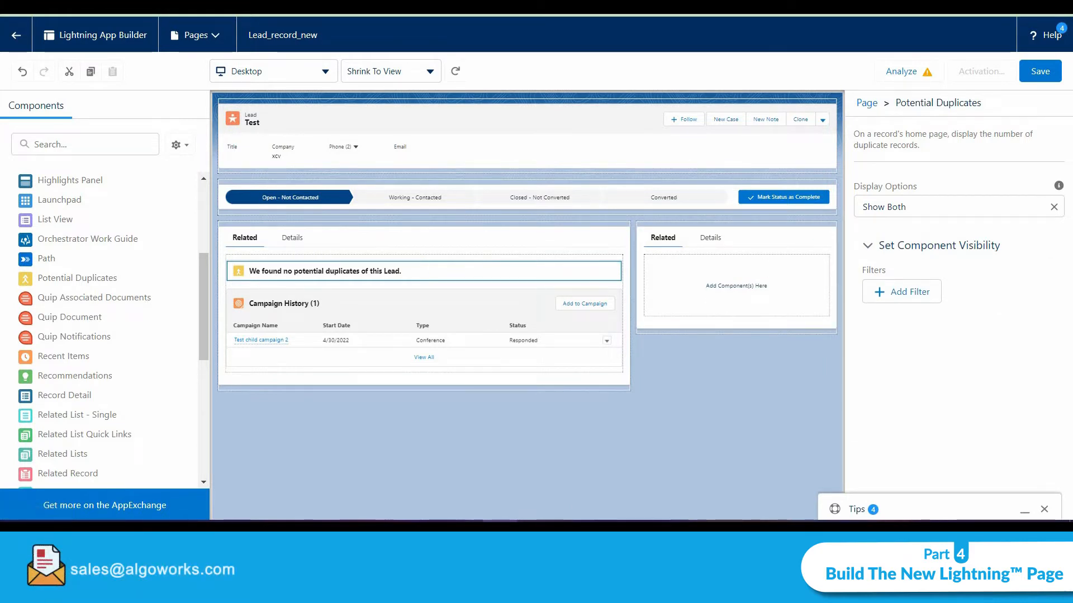
Add a Record Detail component to the Details tab of the main region's tabs.
{"action": "left_click", "coordinate": [292, 238]}
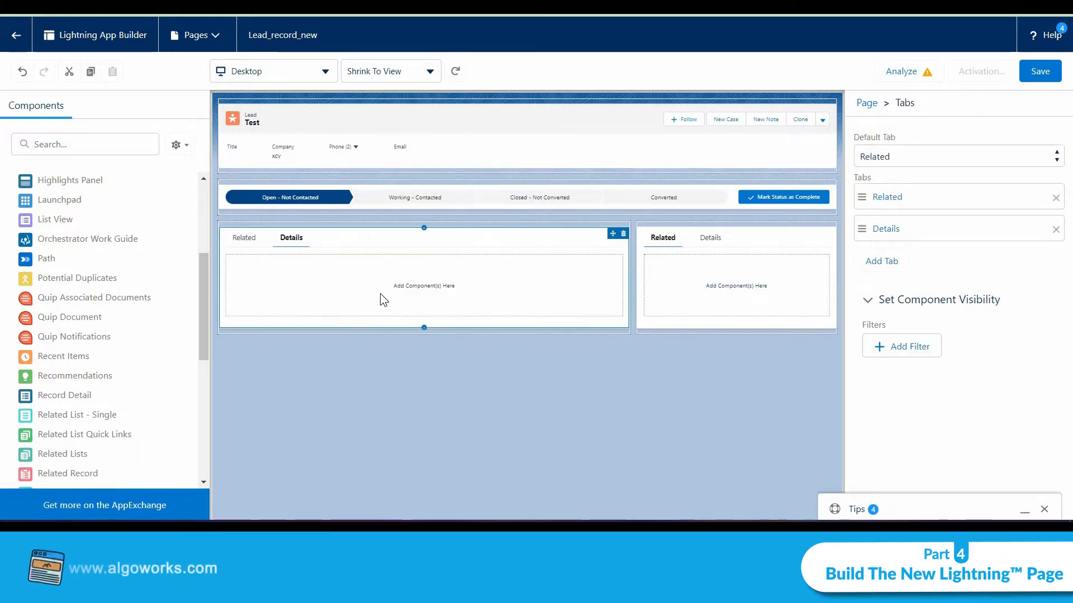
{"action": "left_click_drag", "start_coordinate": [202, 272], "coordinate": [199, 336]}
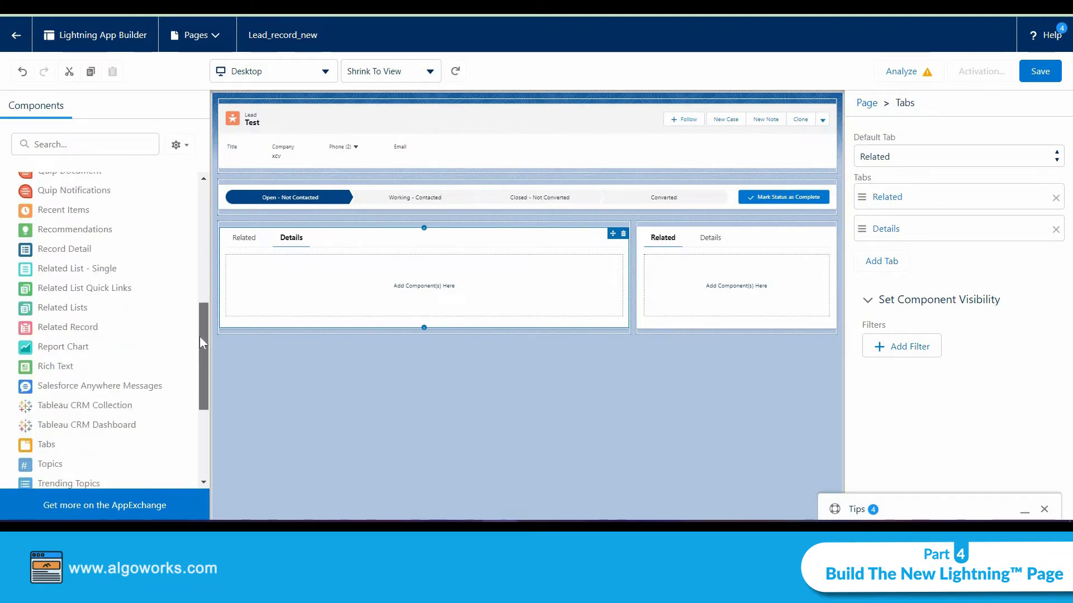
{"action": "left_click_drag", "start_coordinate": [56, 206], "coordinate": [357, 288]}
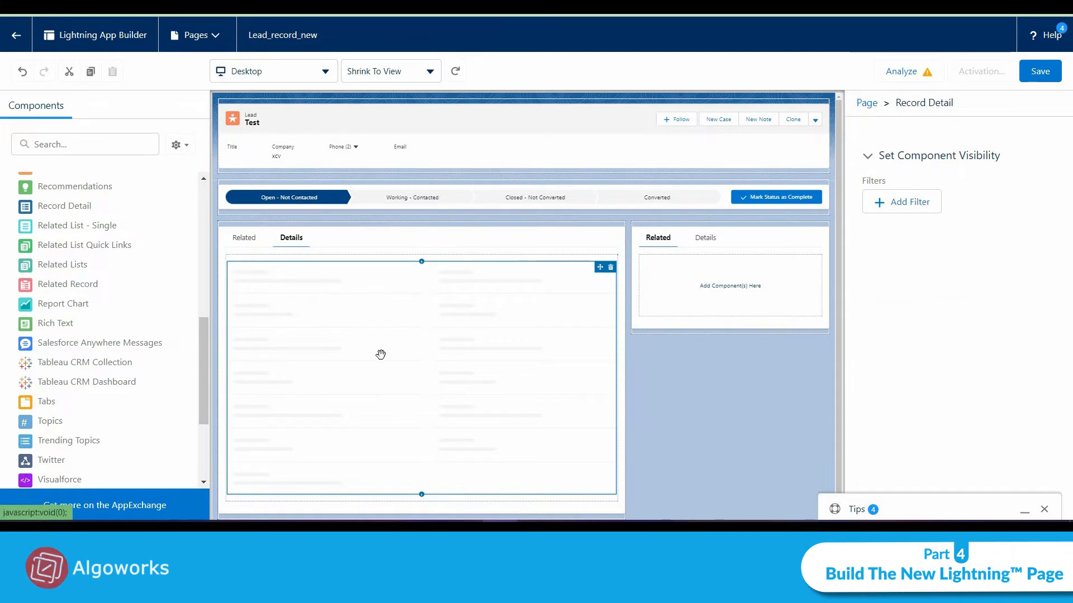
Rename the first tab of the right sidebar's tabs component to Activity.
{"action": "left_click", "coordinate": [235, 244]}
{"action": "left_click", "coordinate": [692, 251]}
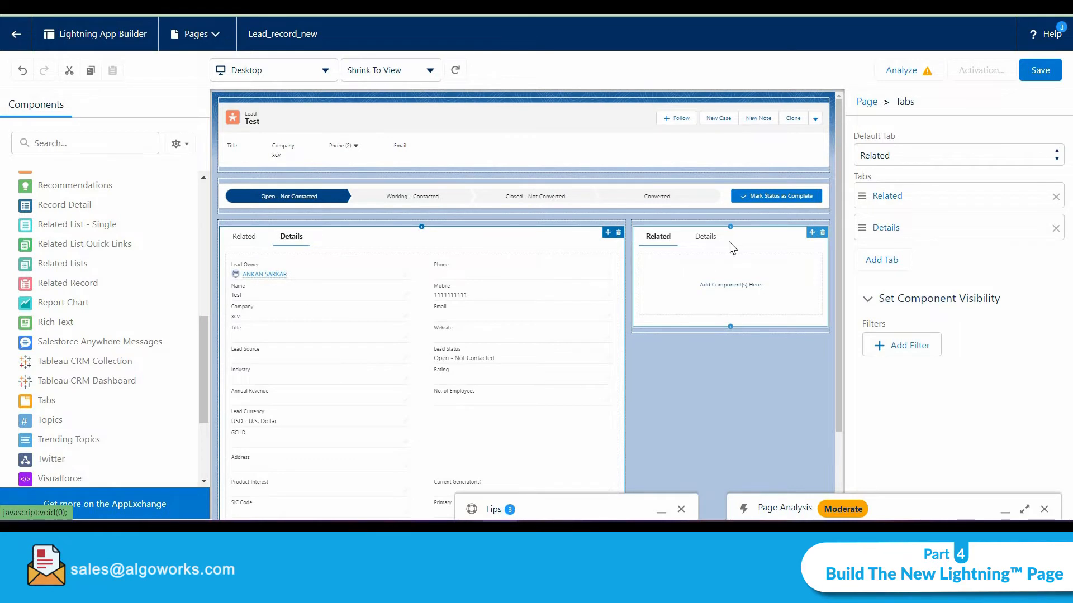
{"action": "left_click", "coordinate": [919, 204]}
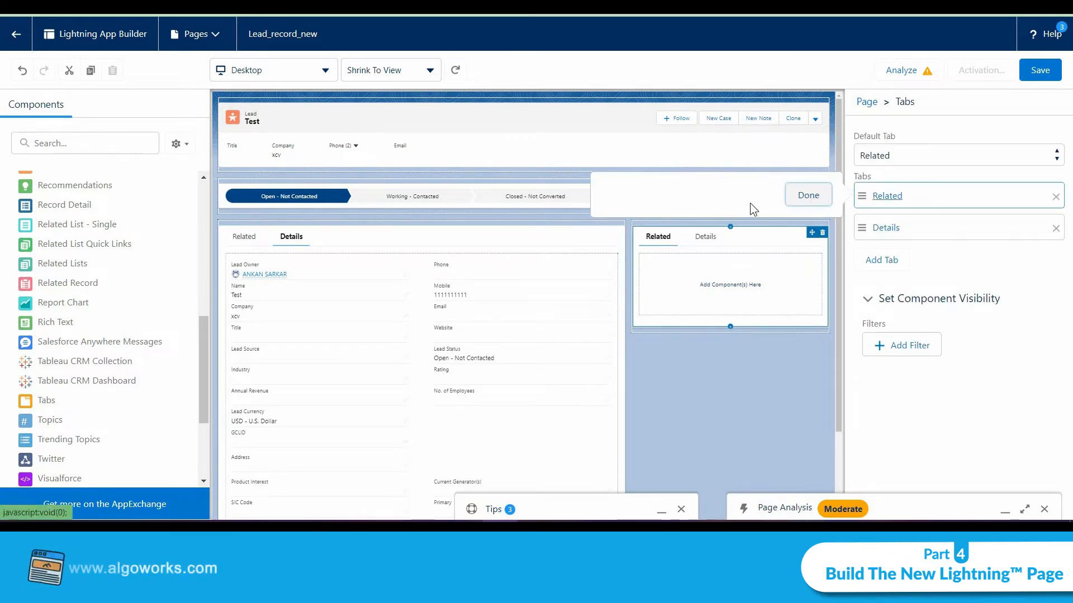
{"action": "left_click", "coordinate": [713, 214]}
{"action": "scroll", "coordinate": [781, 329], "scroll_direction": "up", "scroll_amount": 10}
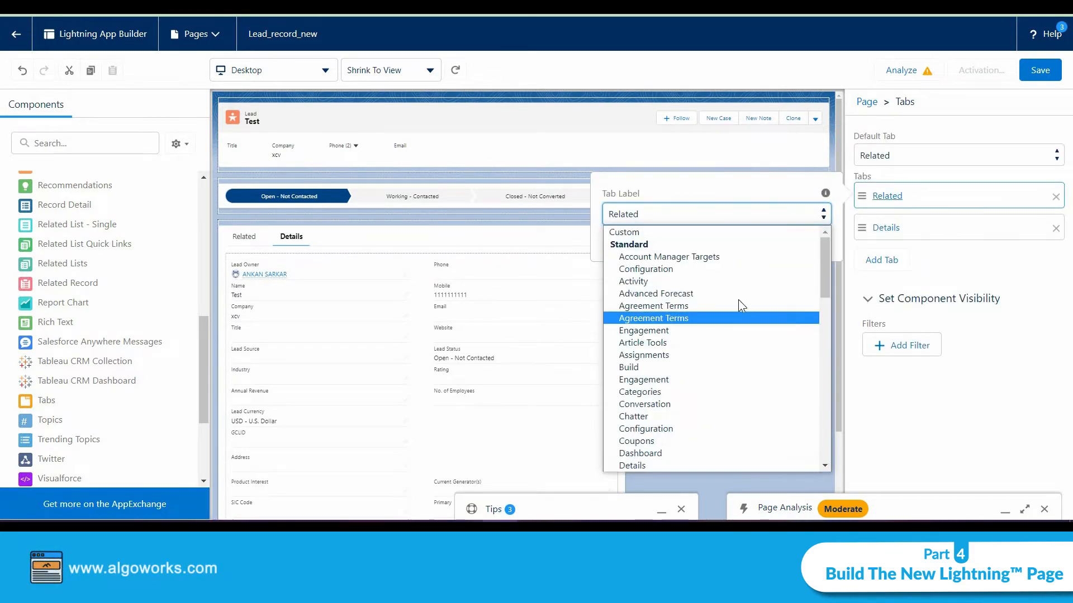
{"action": "left_click", "coordinate": [720, 290]}
{"action": "left_click", "coordinate": [803, 246]}
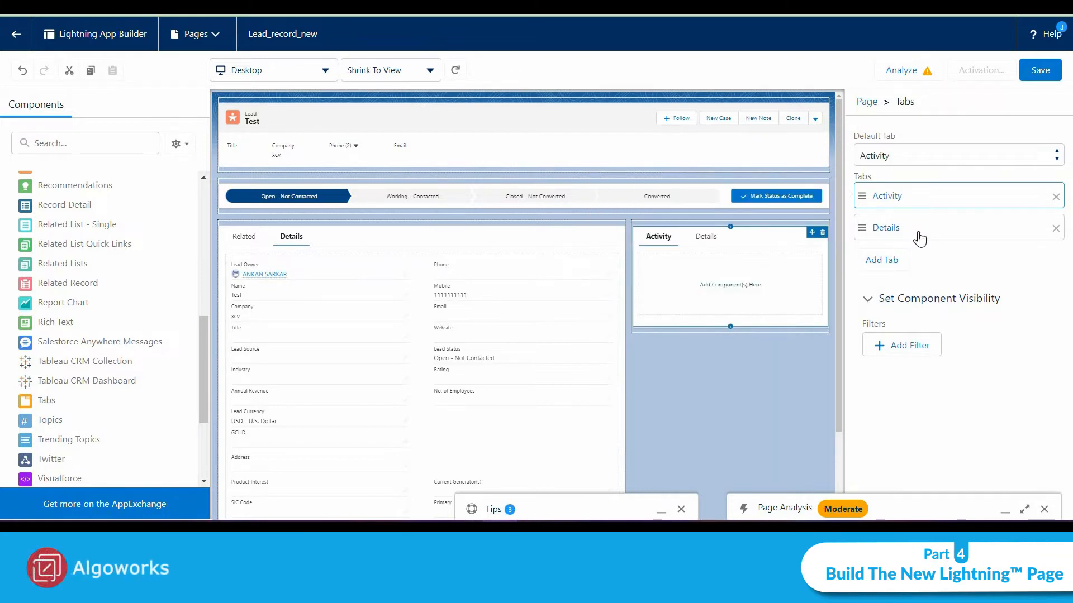
Rename the second sidebar tab to Chatter.
{"action": "left_click", "coordinate": [916, 233]}
{"action": "left_click", "coordinate": [741, 253]}
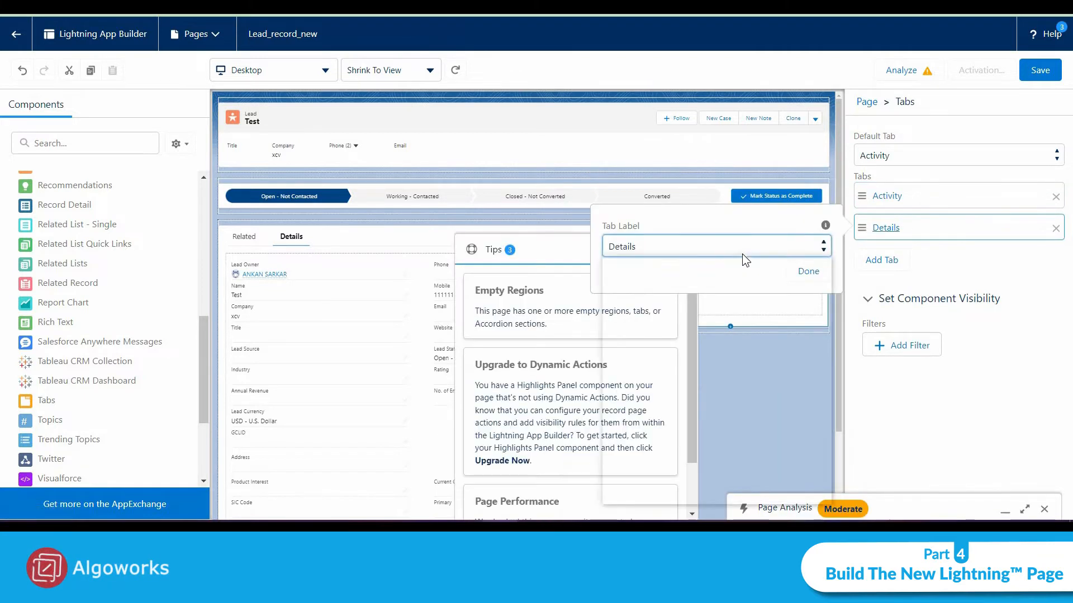
{"action": "left_click", "coordinate": [709, 447]}
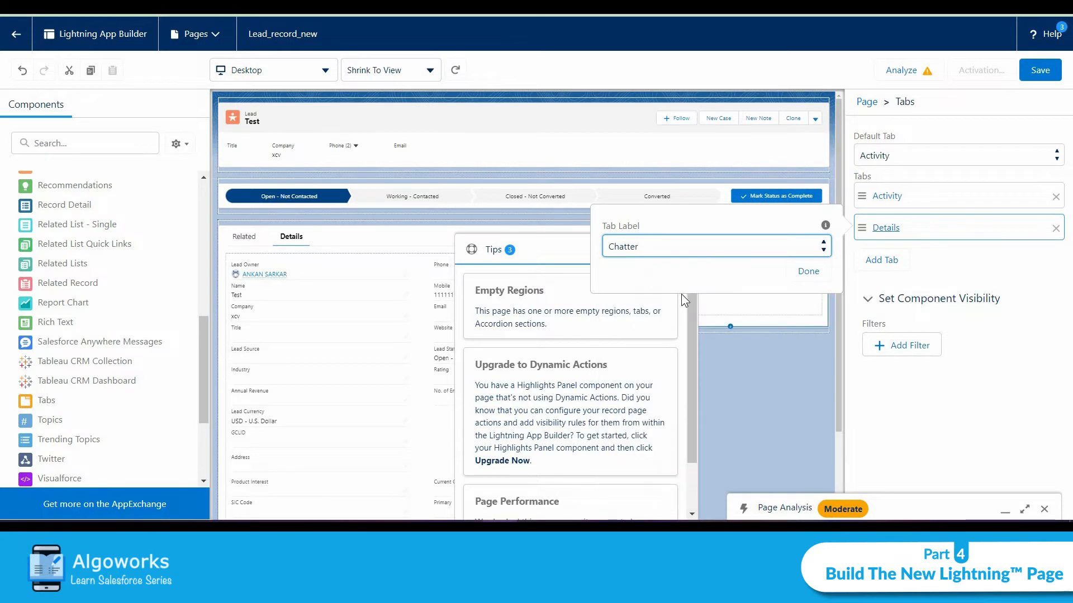
{"action": "left_click", "coordinate": [818, 272]}
{"action": "left_click", "coordinate": [677, 252]}
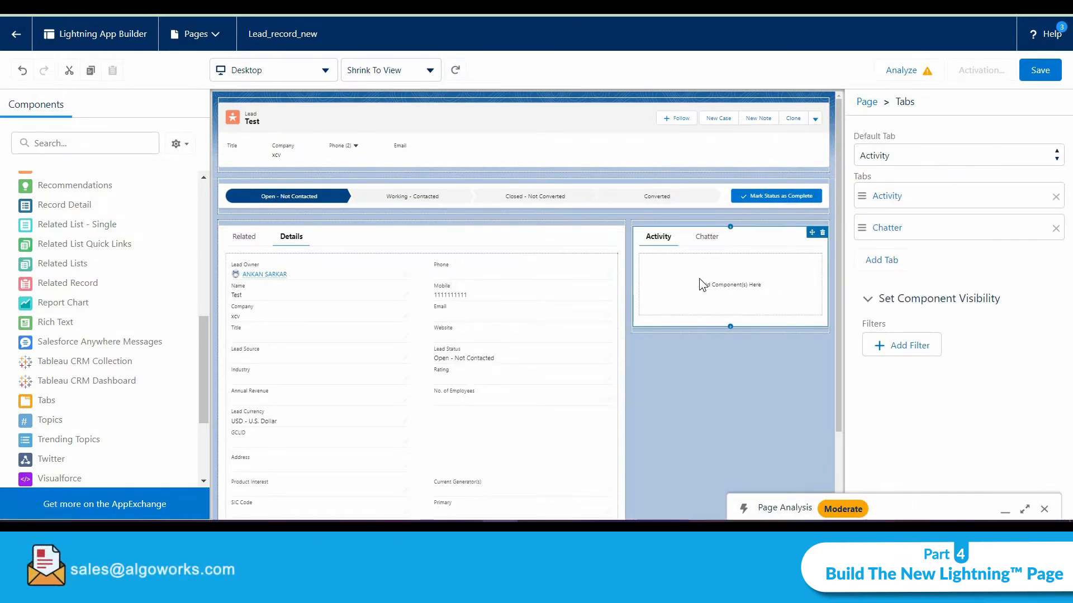
Add an Activities component to the sidebar's Activity tab.
{"action": "scroll", "coordinate": [165, 268], "scroll_direction": "up", "scroll_amount": 4}
{"action": "scroll", "coordinate": [167, 267], "scroll_direction": "up", "scroll_amount": 4}
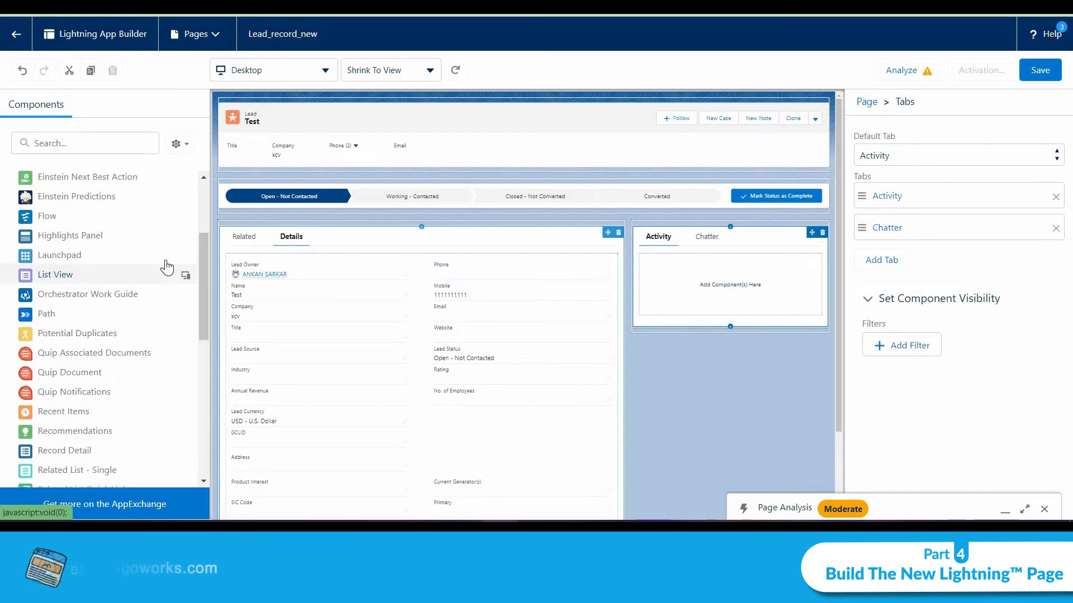
{"action": "left_click_drag", "start_coordinate": [88, 247], "coordinate": [717, 263]}
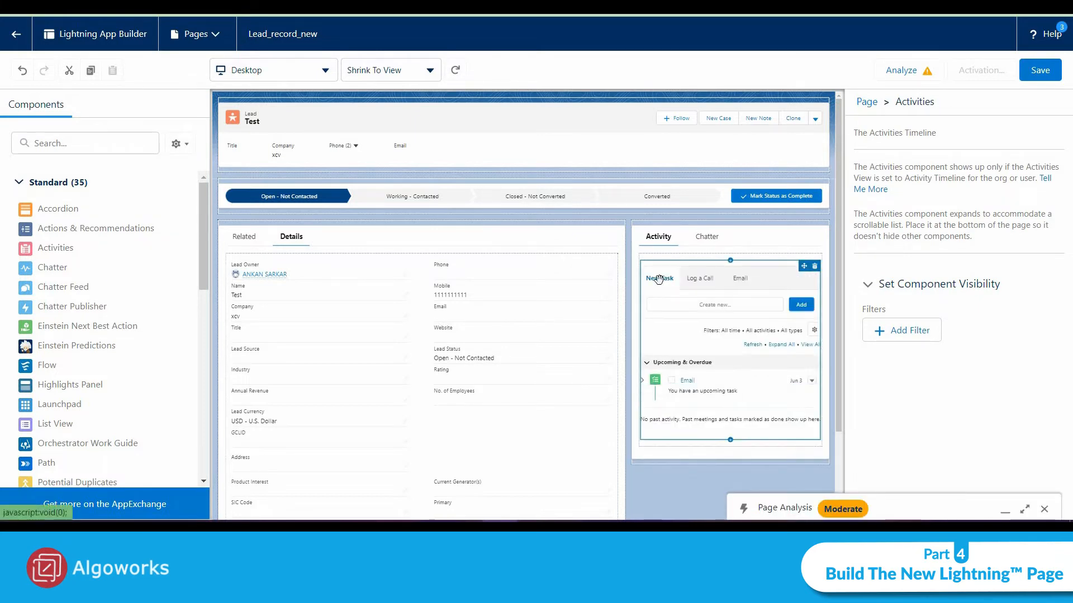
Add a Chatter component to the sidebar's Chatter tab.
{"action": "left_click", "coordinate": [706, 238]}
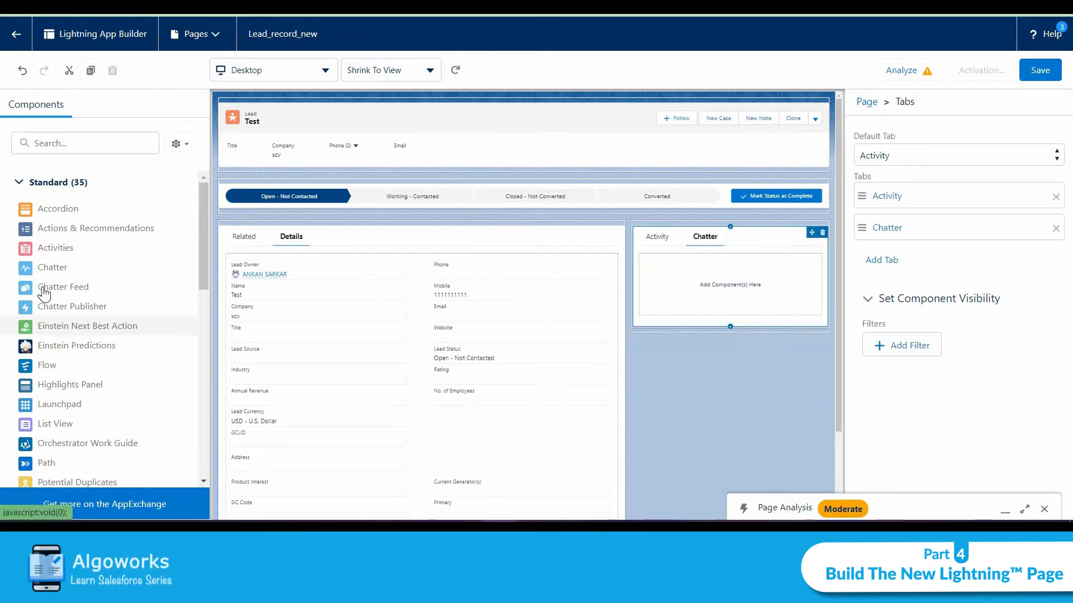
{"action": "left_click_drag", "start_coordinate": [54, 272], "coordinate": [748, 277]}
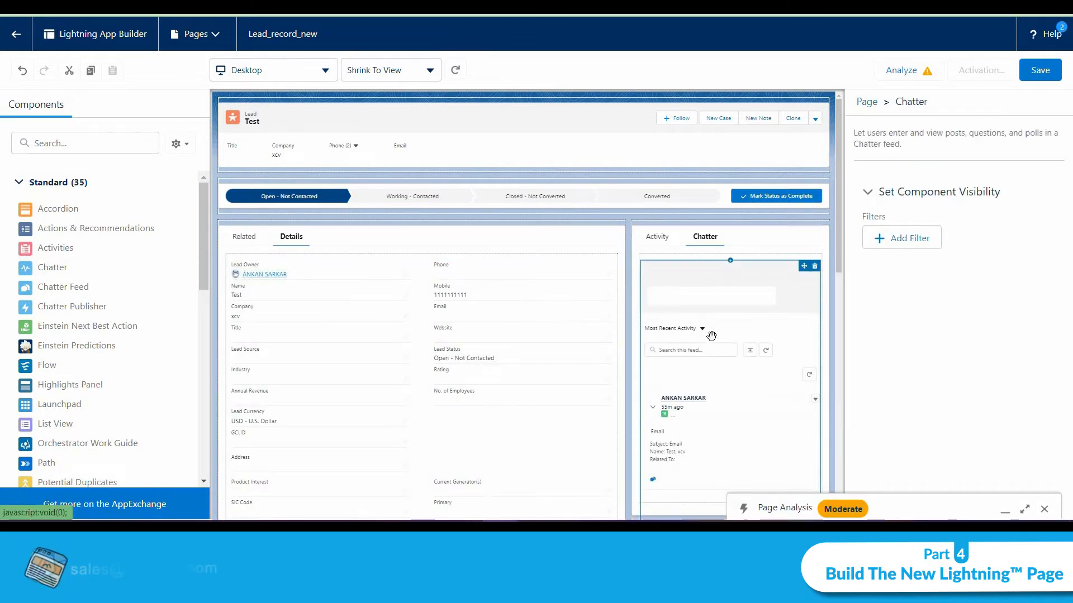
{"action": "left_click", "coordinate": [664, 242]}
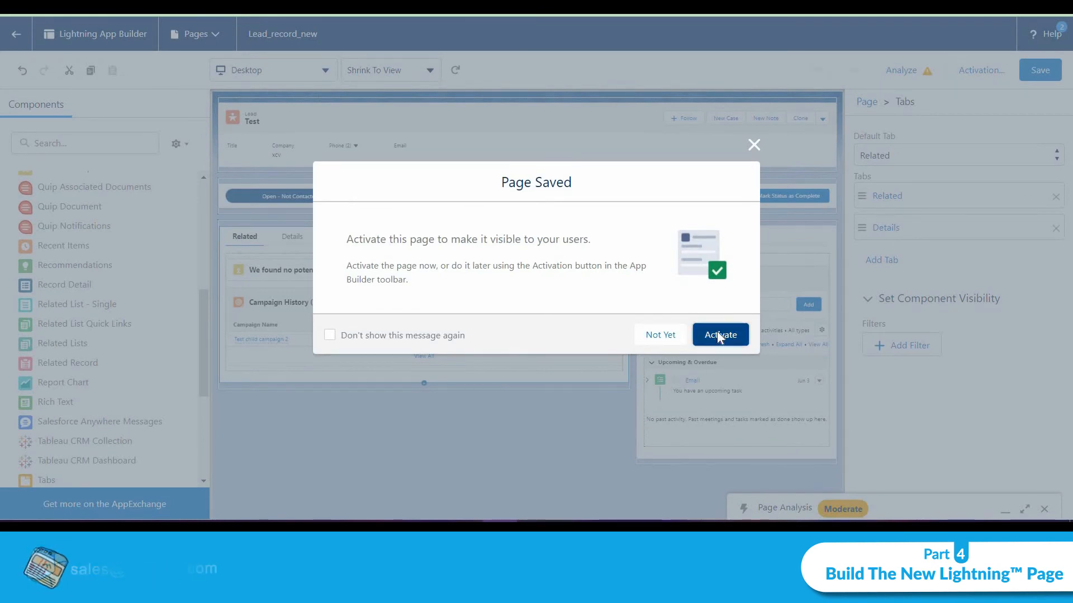
Activate the saved page, assigning it as the org default for the Desktop form factor.
{"action": "left_click", "coordinate": [720, 335]}
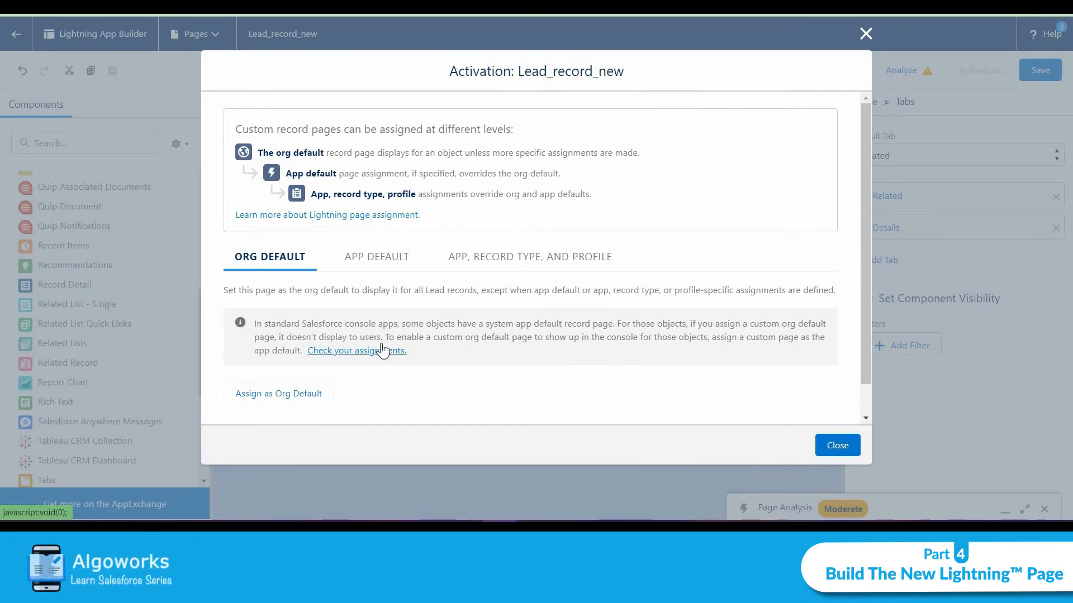
{"action": "left_click", "coordinate": [248, 395]}
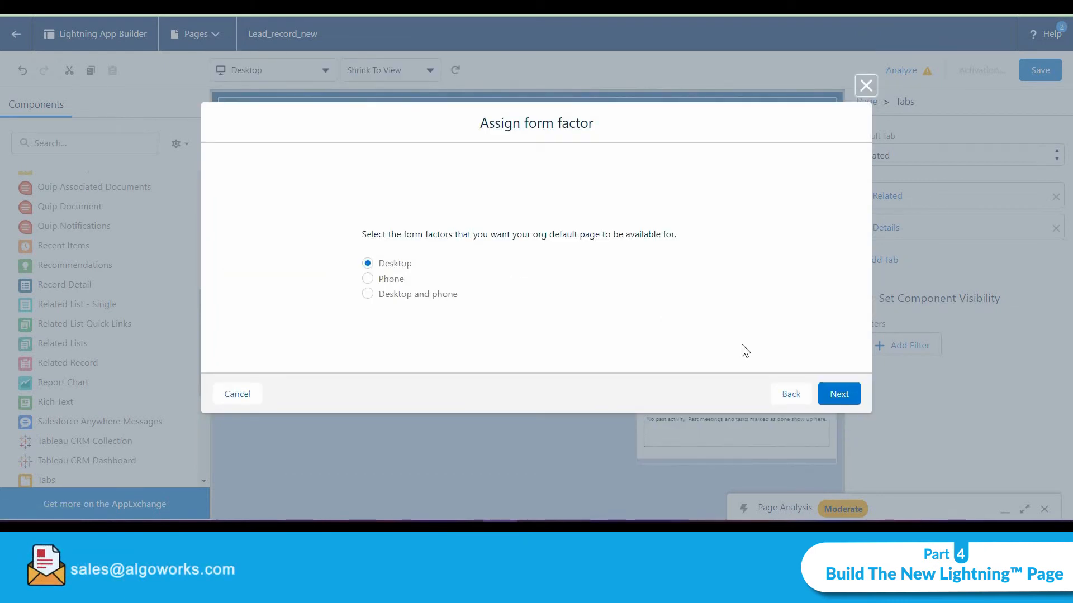
{"action": "left_click", "coordinate": [850, 400]}
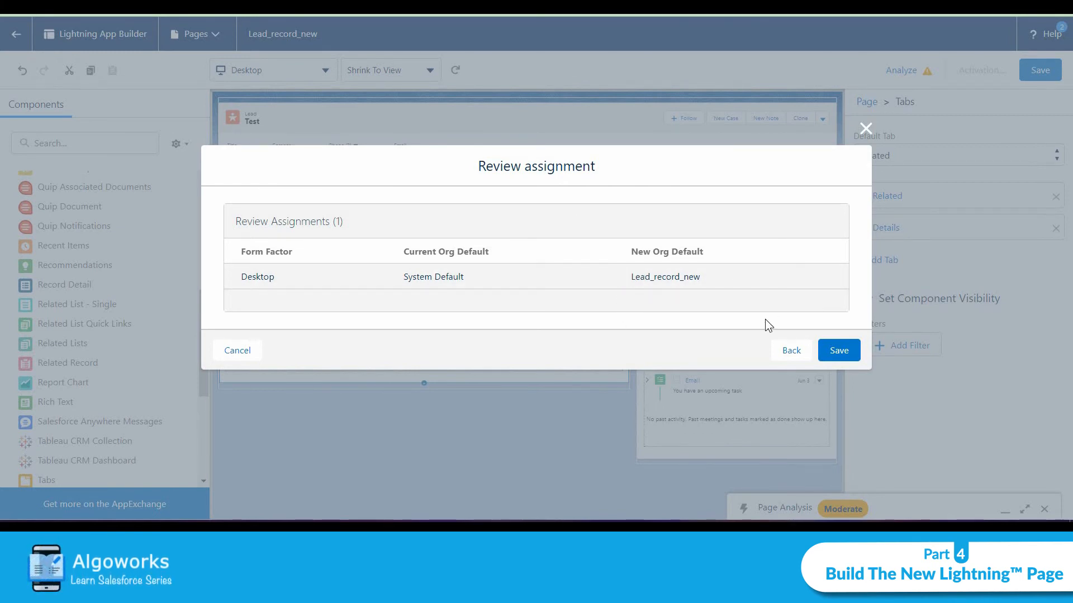
{"action": "left_click", "coordinate": [854, 350]}
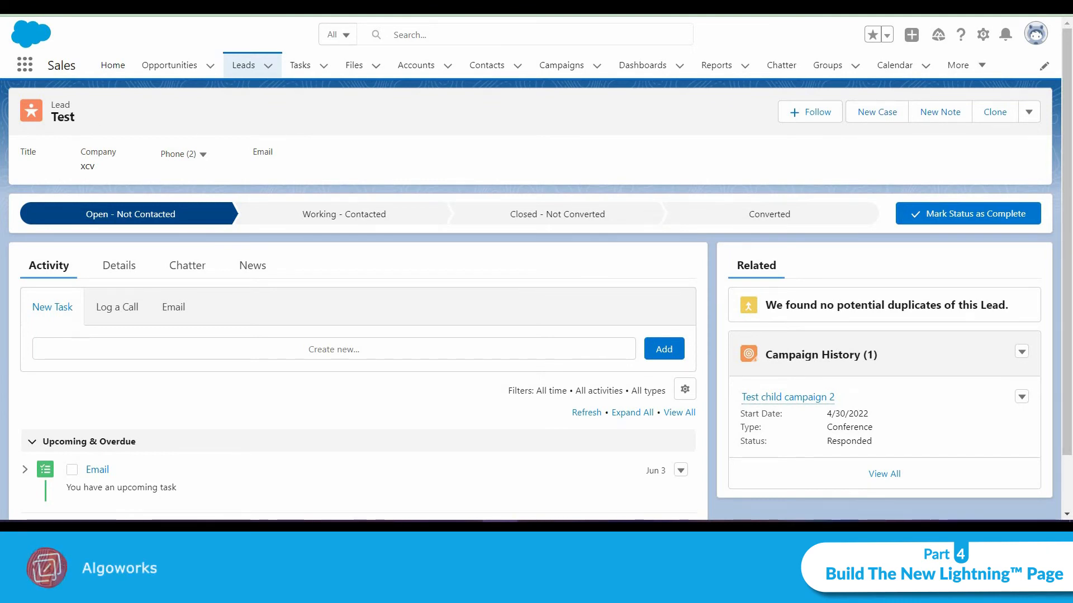
Reload the lead record and check its Details tab with the new page layout.
{"action": "key", "text": "F5"}
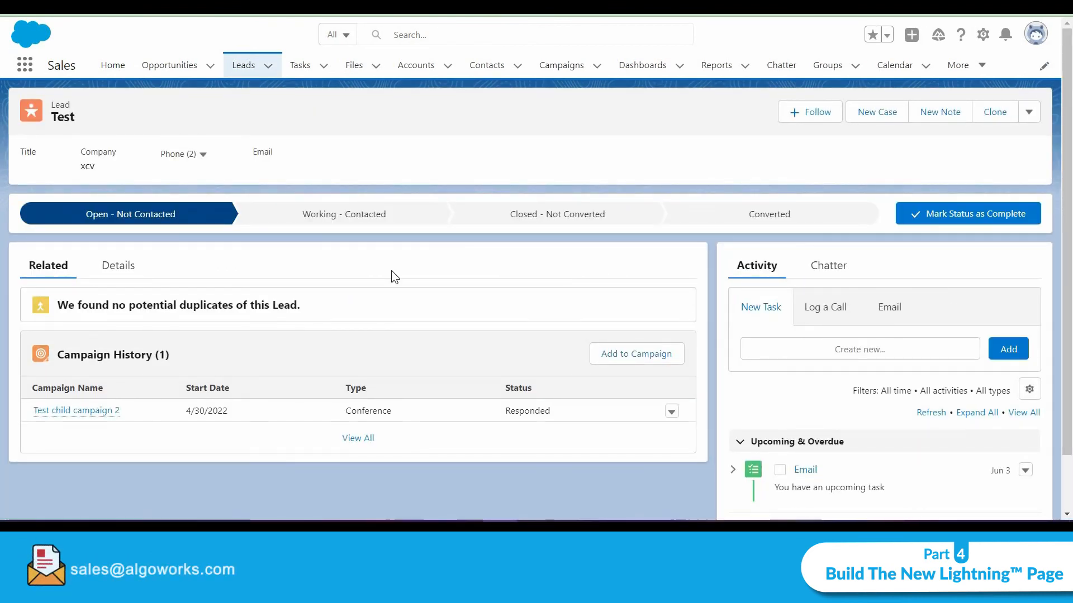
{"action": "left_click", "coordinate": [128, 262]}
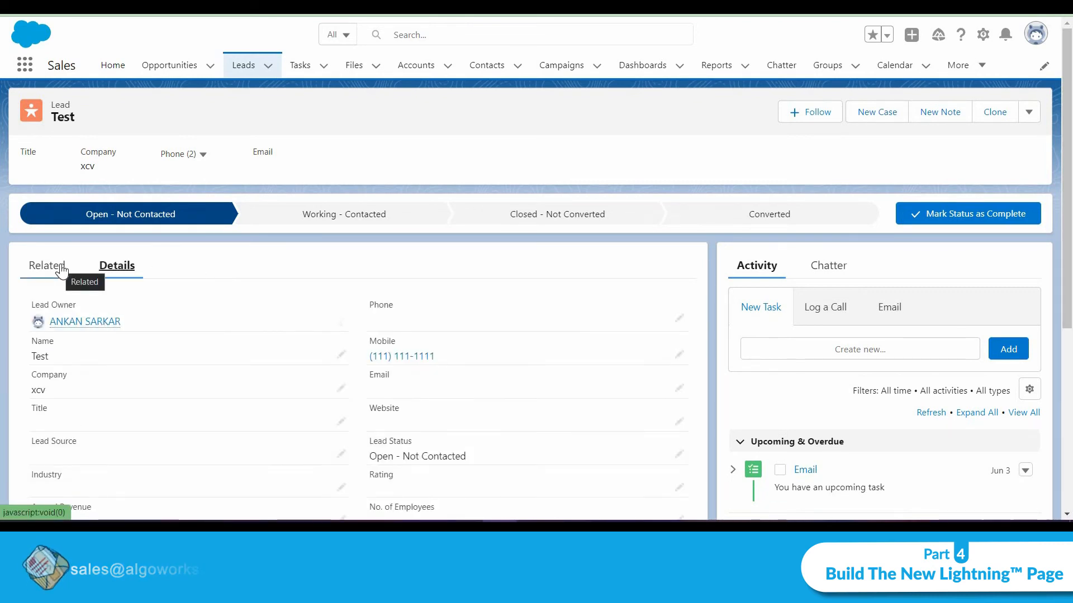